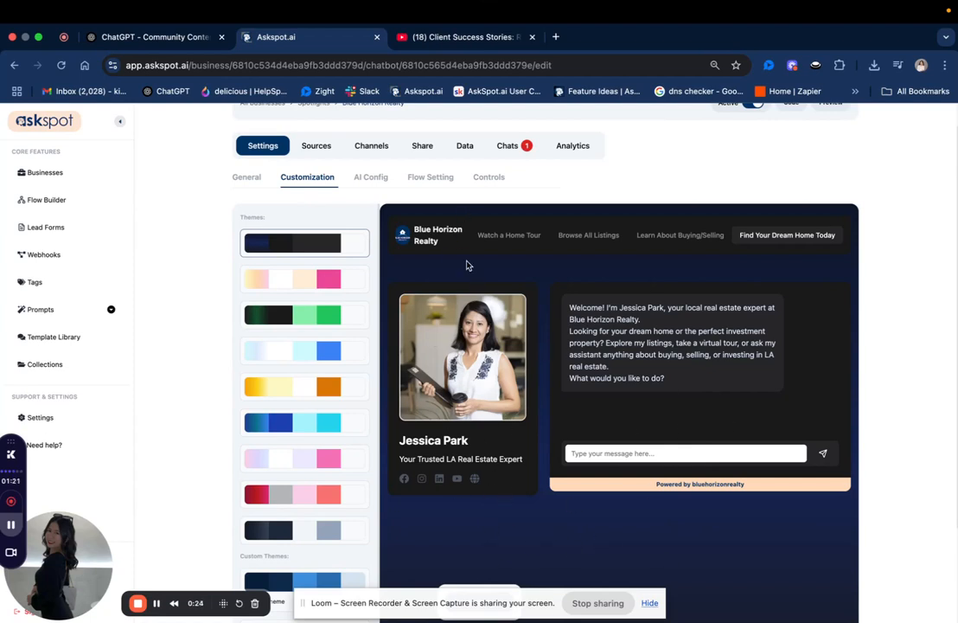
scroll(401, 236, up, 1)
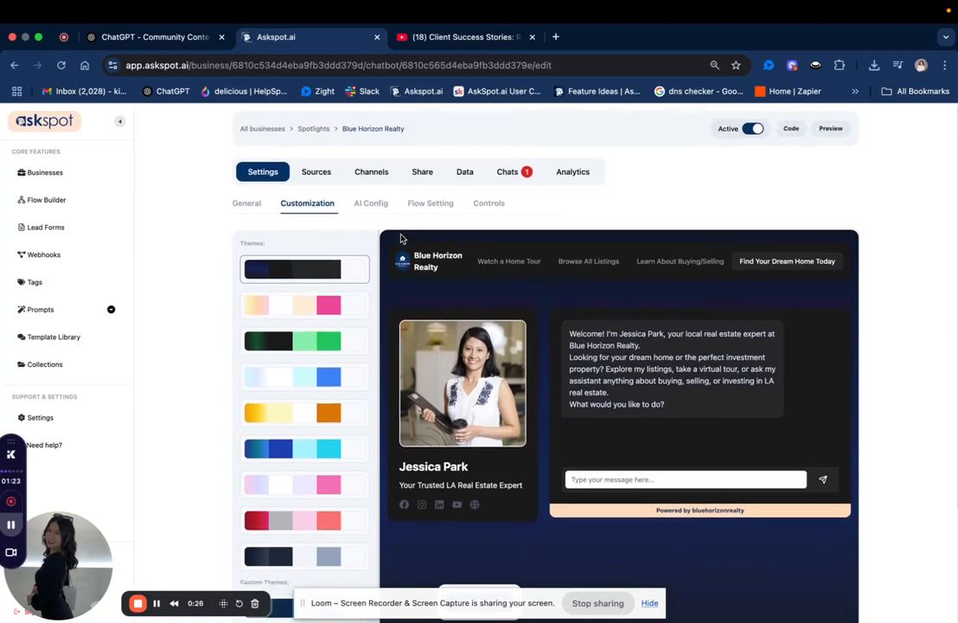
scroll(484, 233, down, 2)
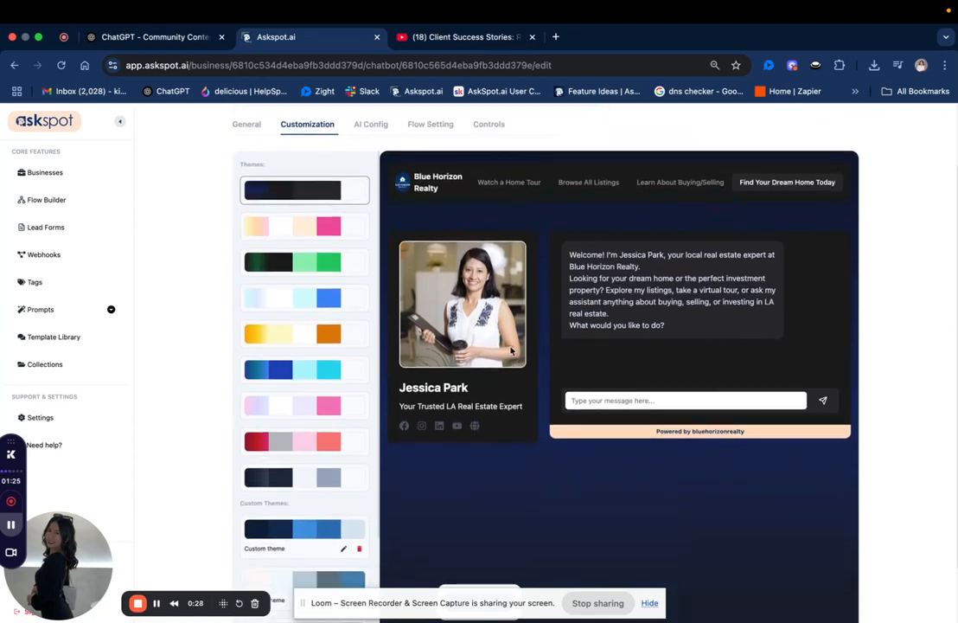
scroll(510, 353, up, 2)
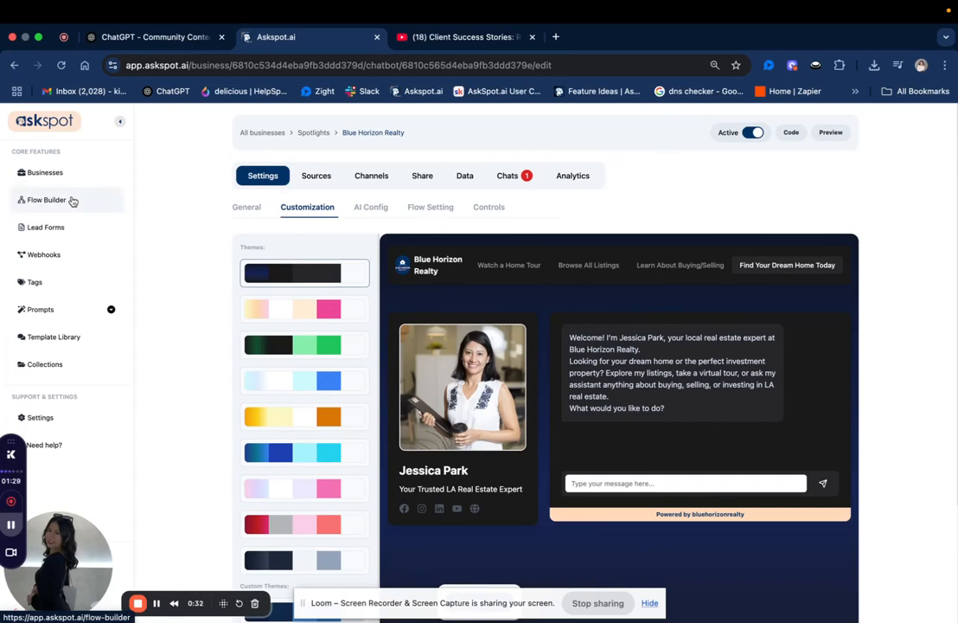
Create a new flow named "Sold Properties" in the Flow Builder.
click(73, 200)
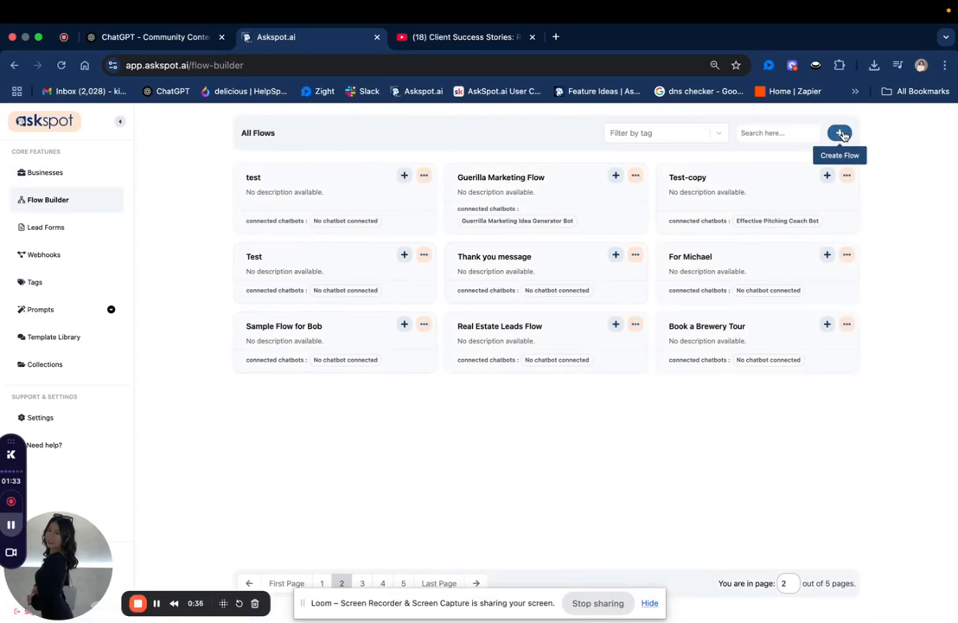
click(839, 134)
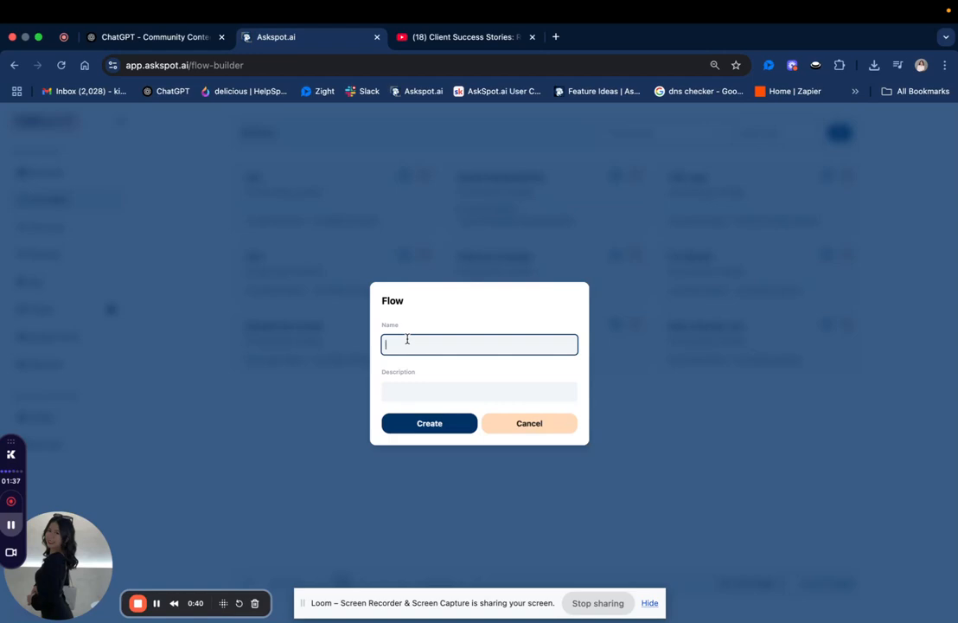
text(So)
click(414, 423)
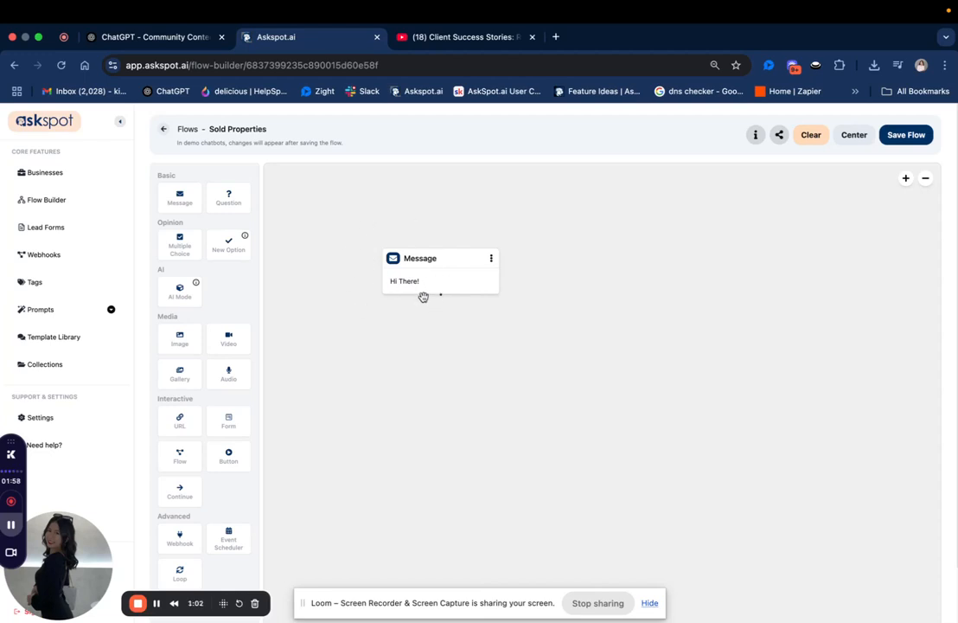
Set the starting message to "Thinking of buying or selling? Here's a quick look at some homes I've recently helped clients with👇" and save it.
click(425, 289)
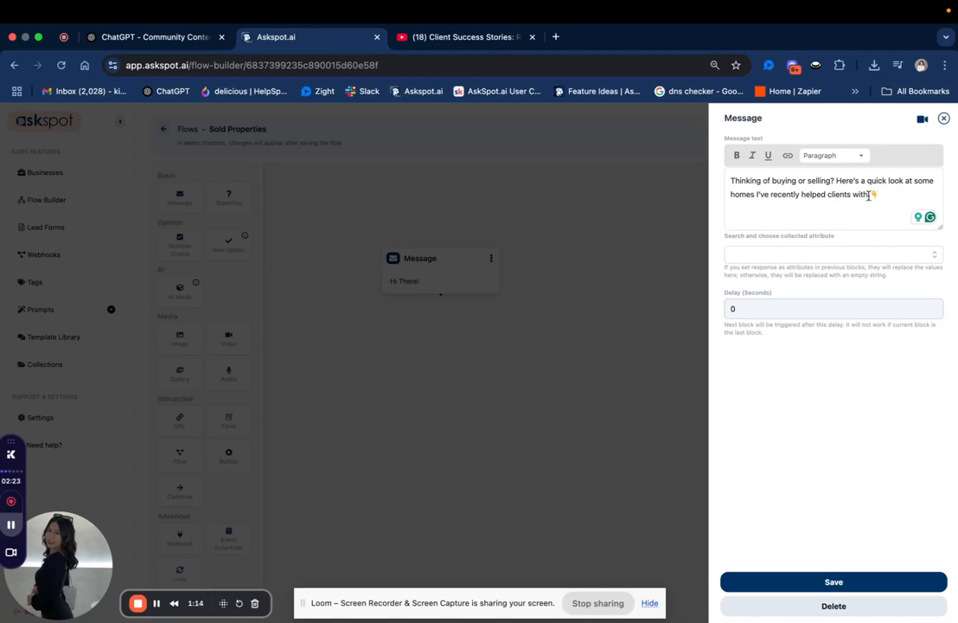
click(828, 581)
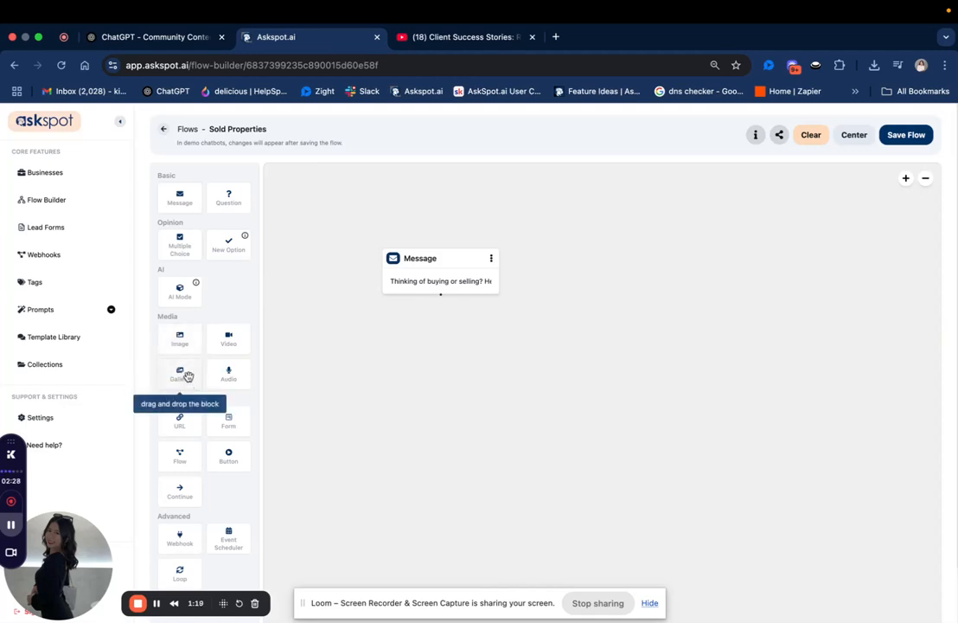
Add a Gallery block below the message and create five media items in it.
drag(187, 375, 410, 380)
click(411, 382)
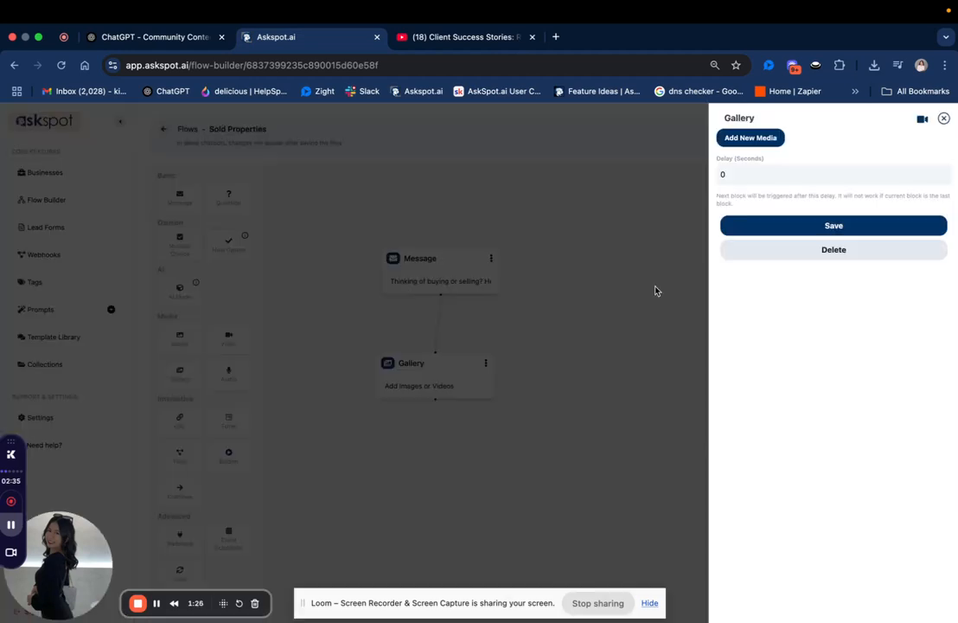
click(756, 138)
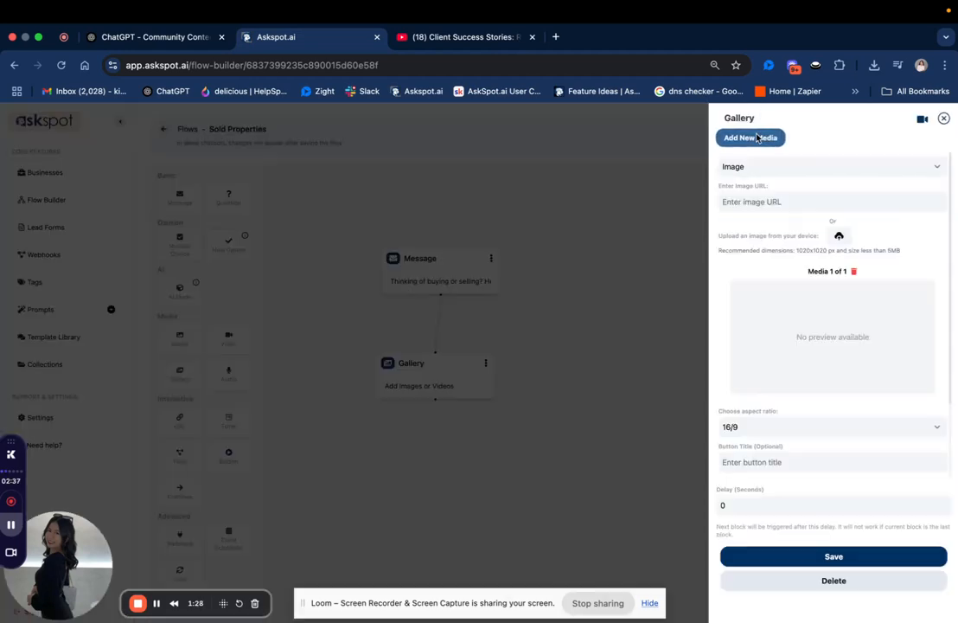
click(756, 137)
click(756, 137)
click(756, 137)
click(756, 138)
triple_click(729, 341)
click(730, 342)
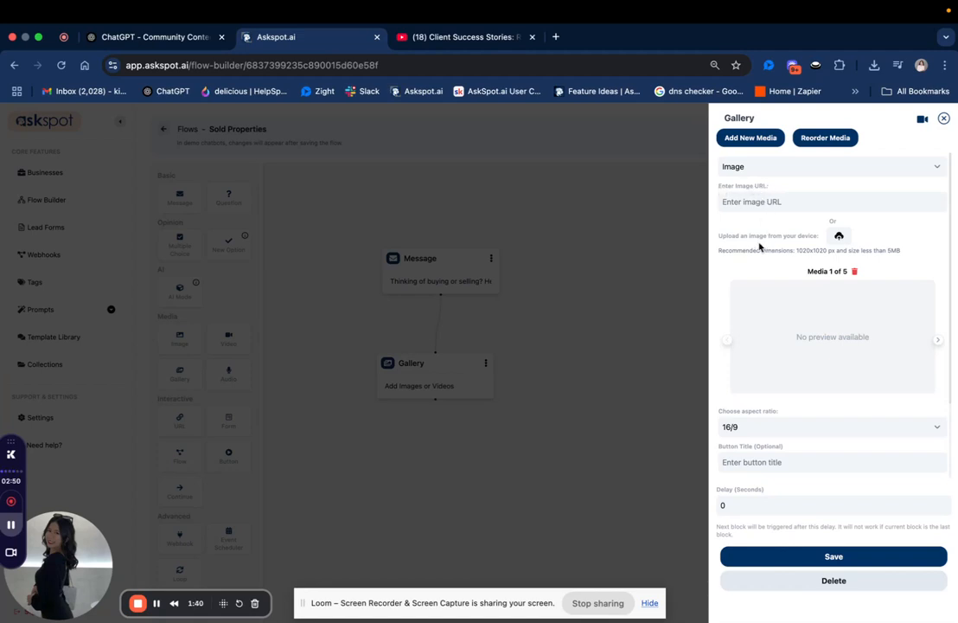
Review the first gallery item's upload recommendations, aspect ratio choices and button link options, keeping 16/9 and Add Link.
drag(720, 240, 746, 263)
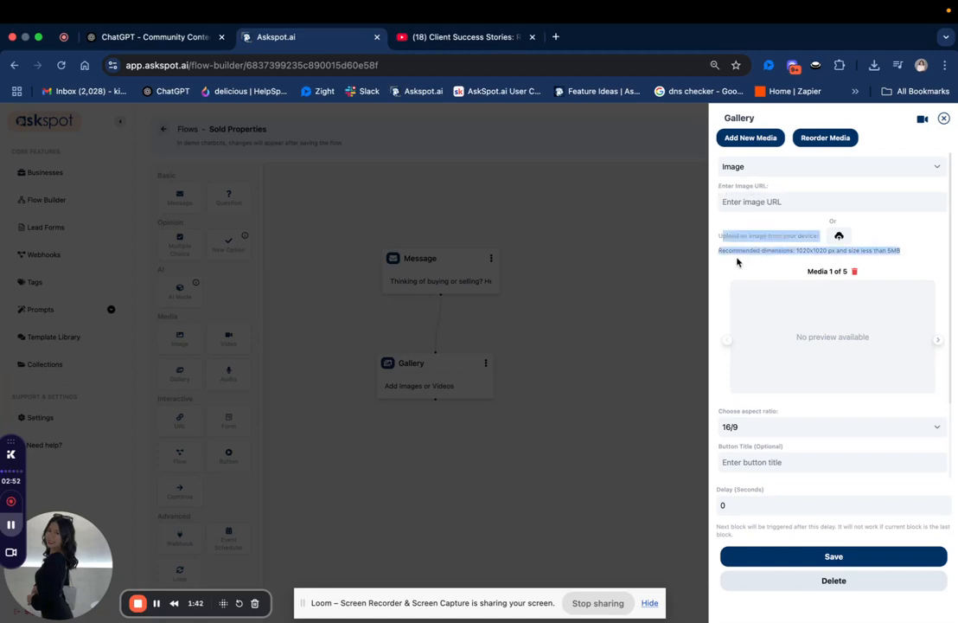
click(710, 256)
scroll(746, 377, down, 3)
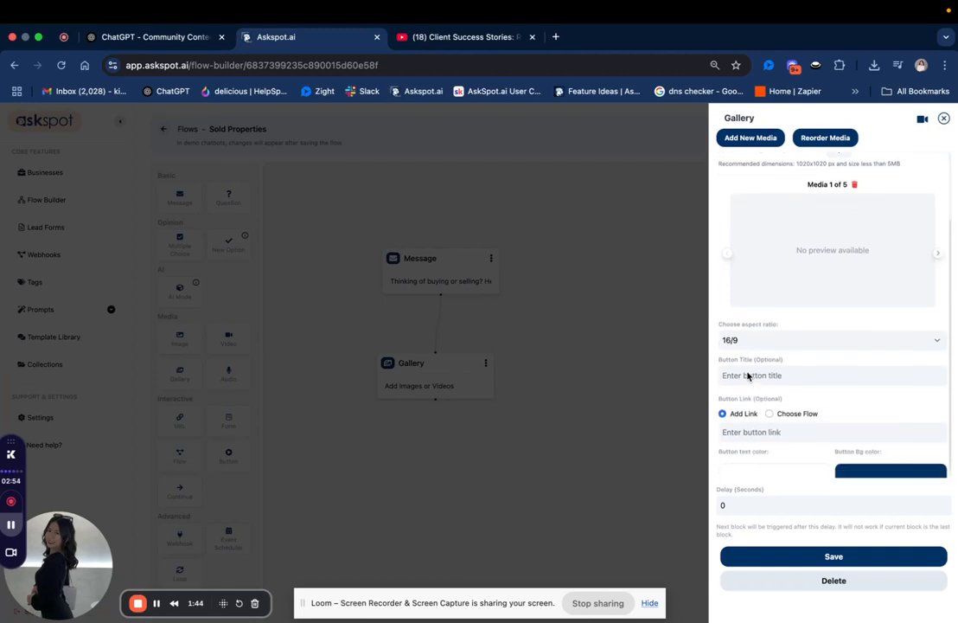
click(748, 333)
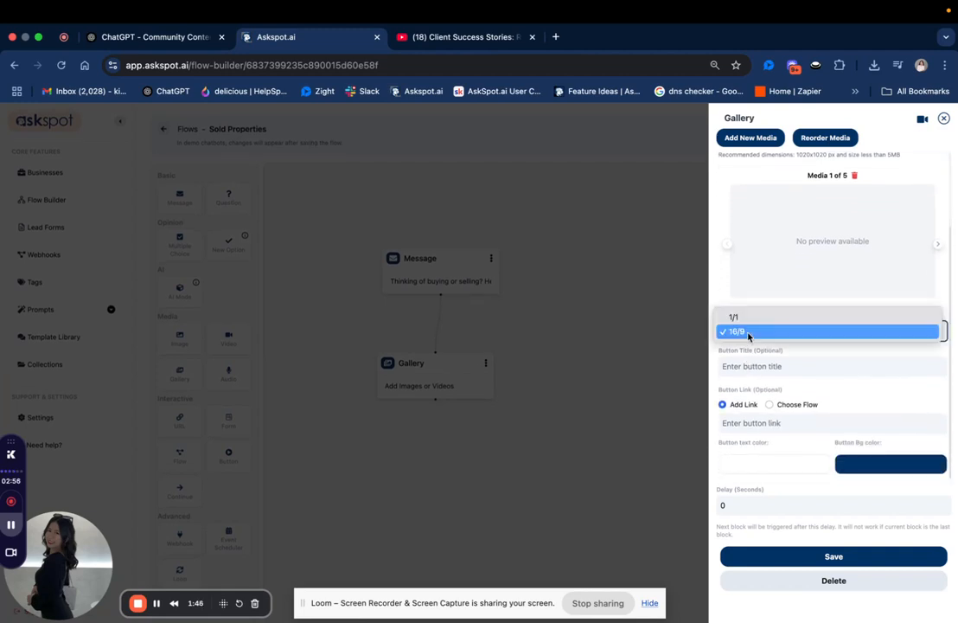
click(745, 333)
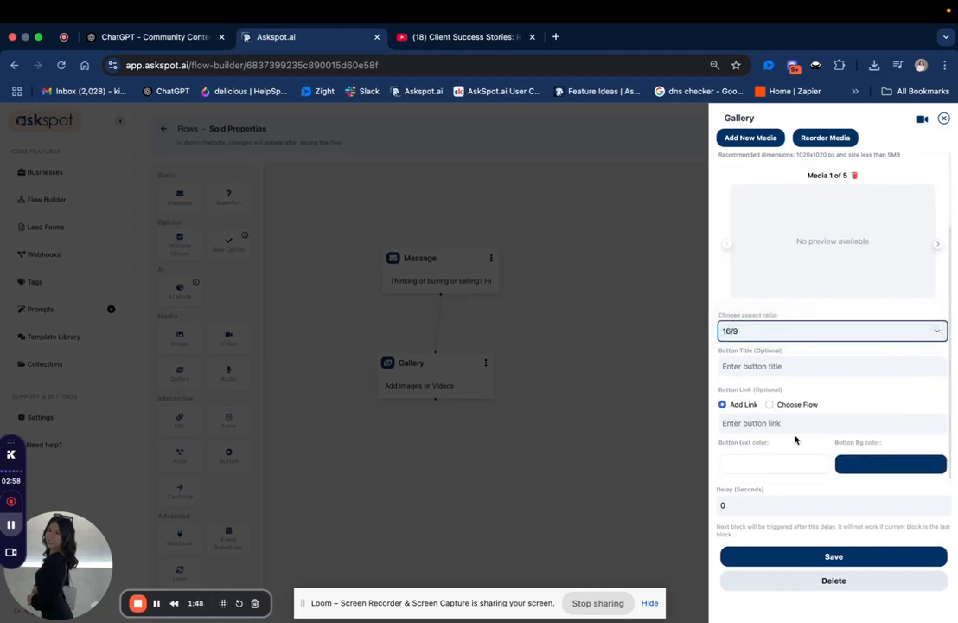
click(729, 409)
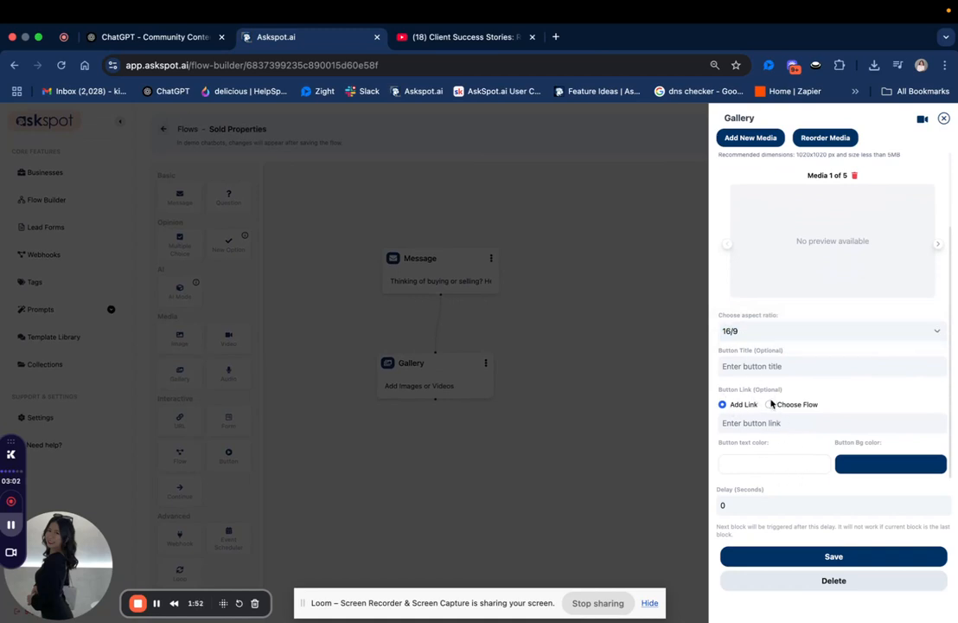
click(771, 405)
click(741, 413)
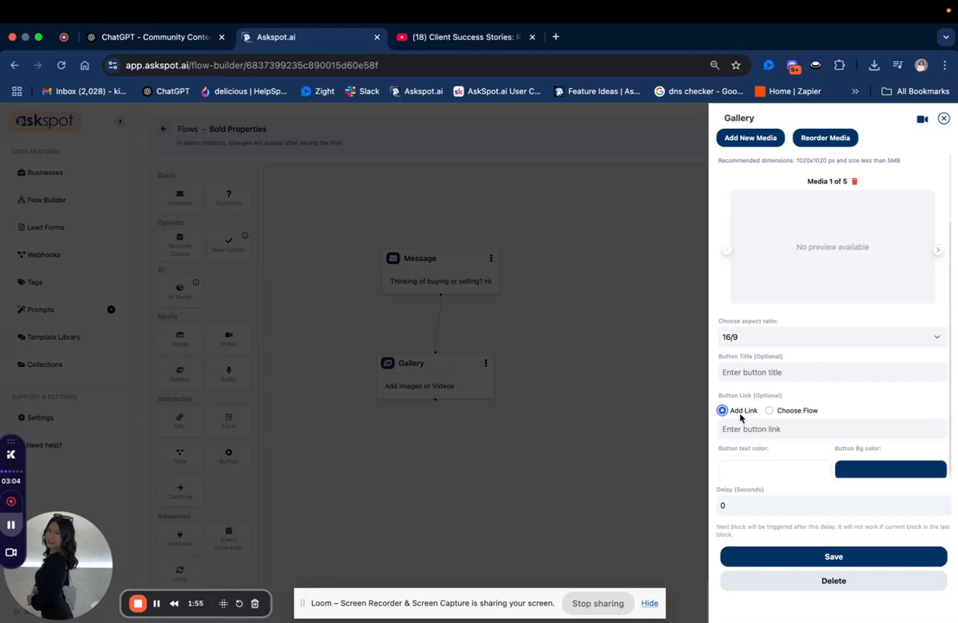
scroll(741, 418, down, 1)
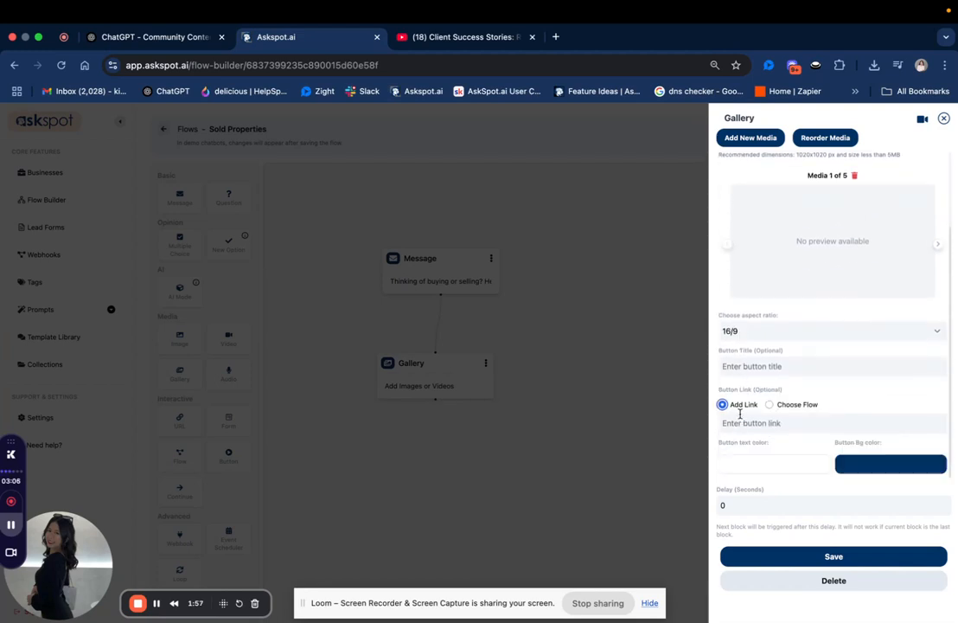
scroll(740, 414, up, 3)
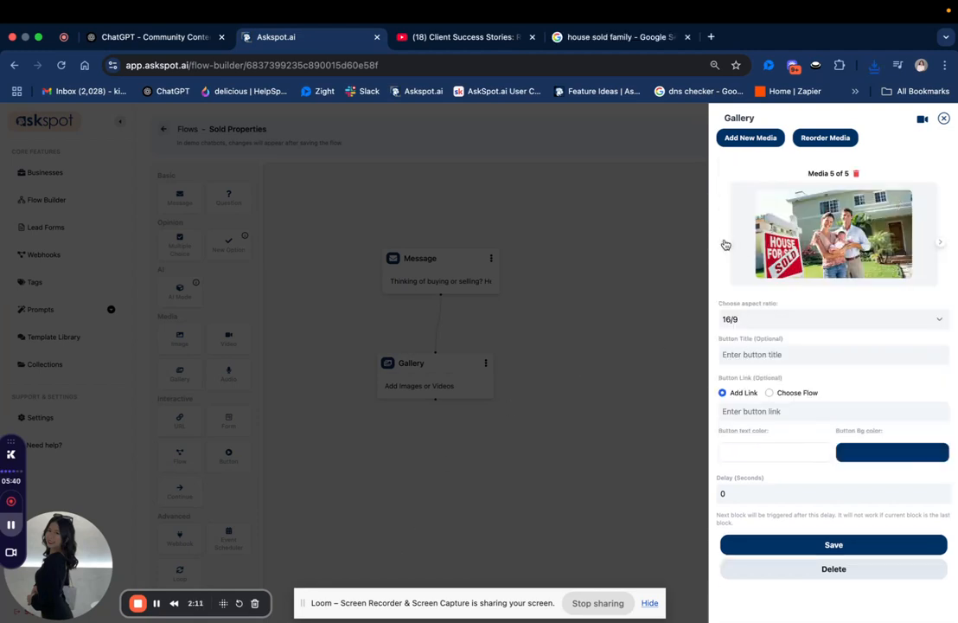
Give the gallery's first image the button title "3BR, 2BA - Sold" and save the gallery.
click(724, 244)
click(725, 244)
click(726, 245)
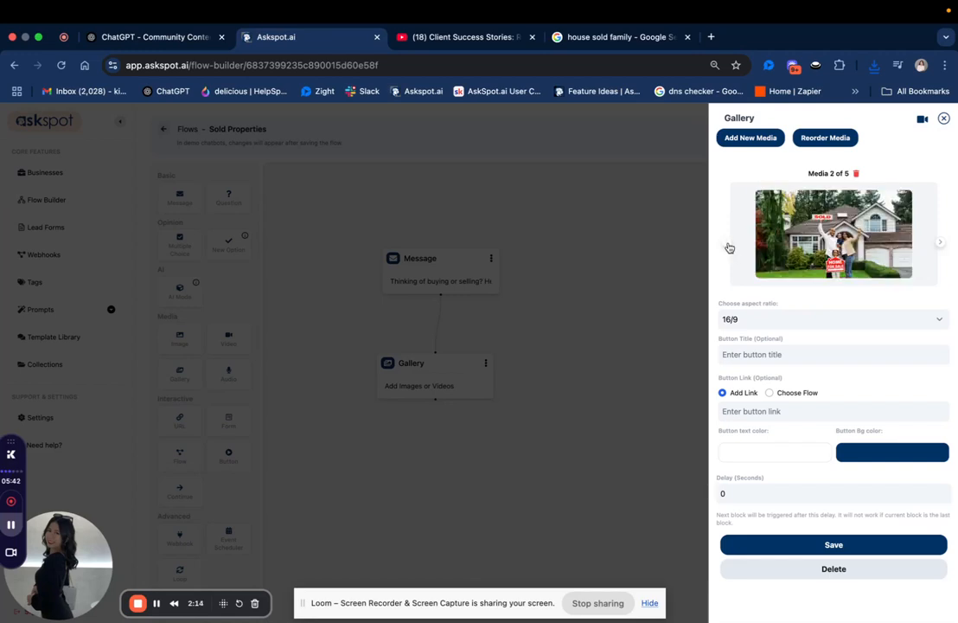
click(729, 247)
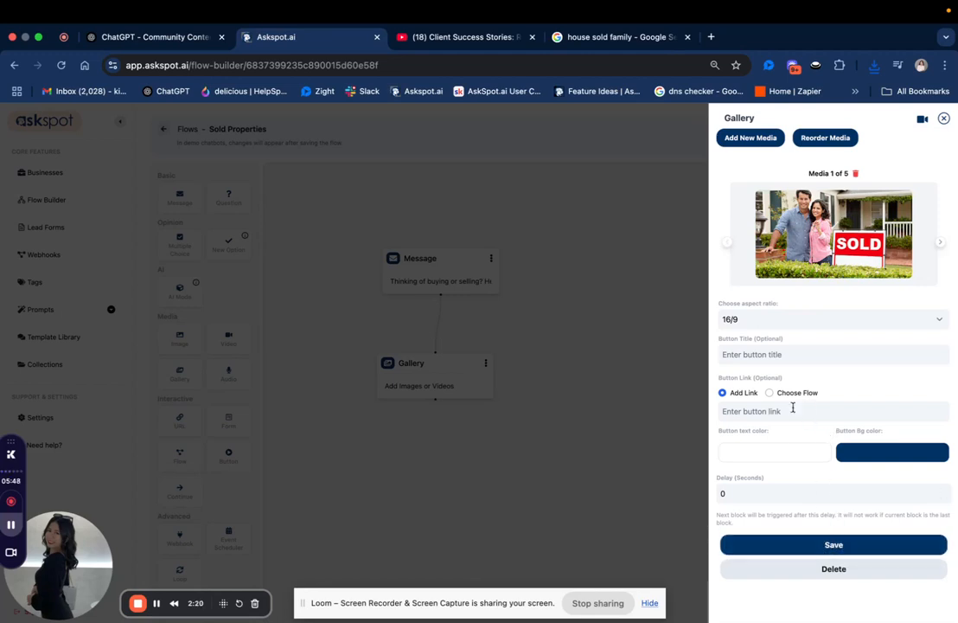
click(784, 350)
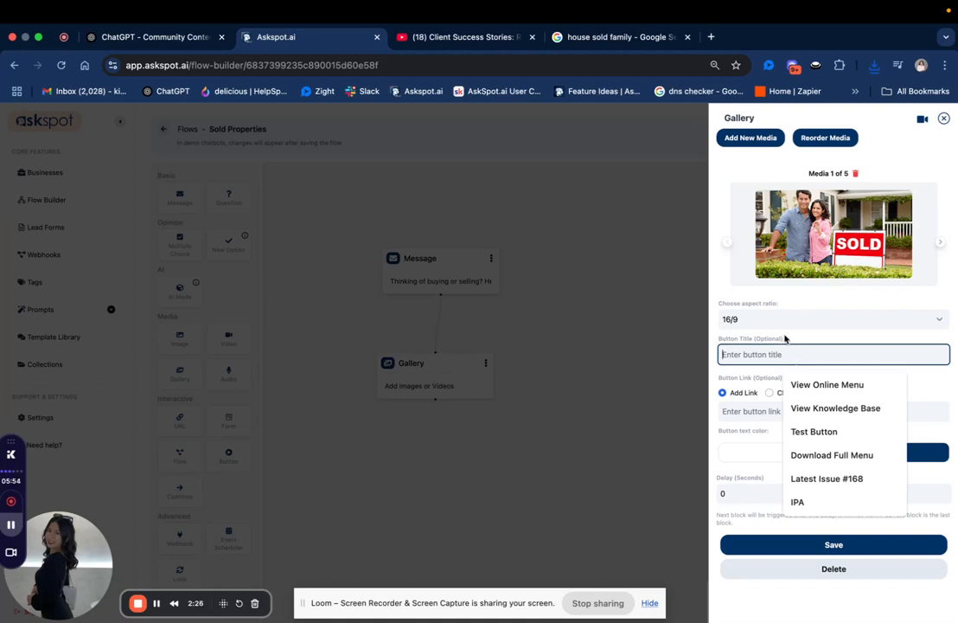
click(787, 338)
click(782, 353)
text(3BR)
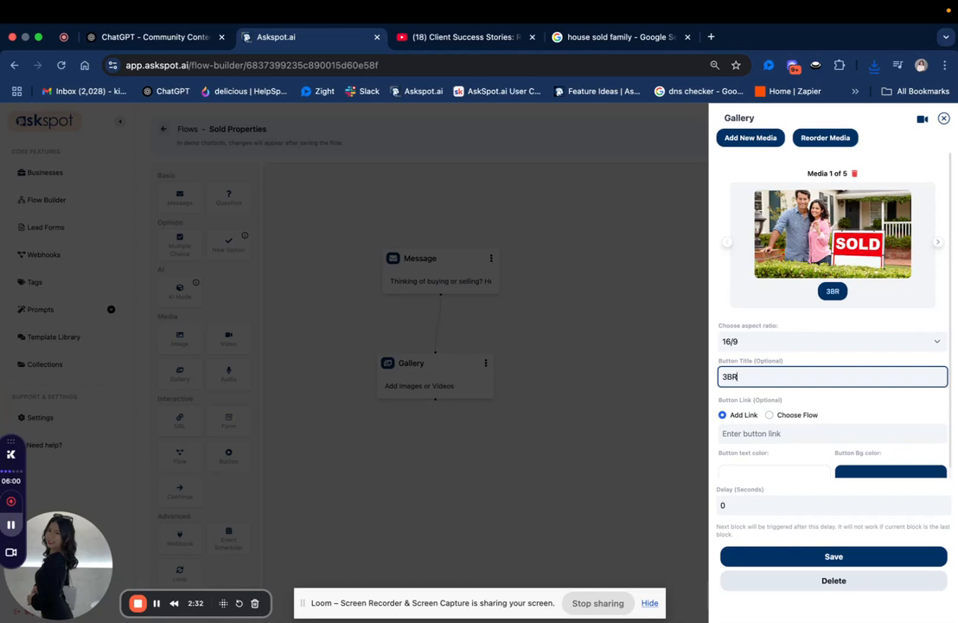
text(, 2BA)
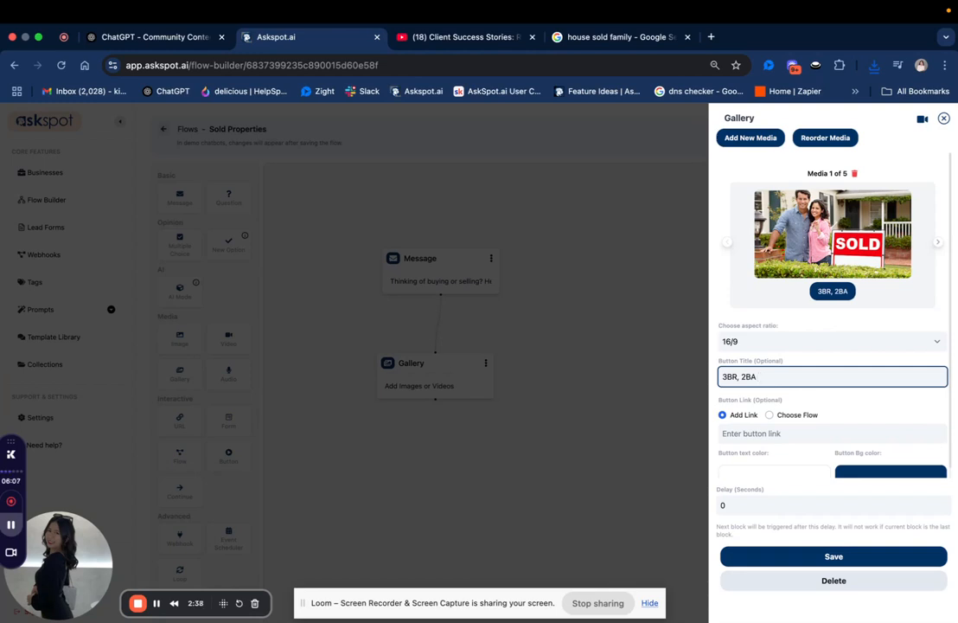
text( - Sold)
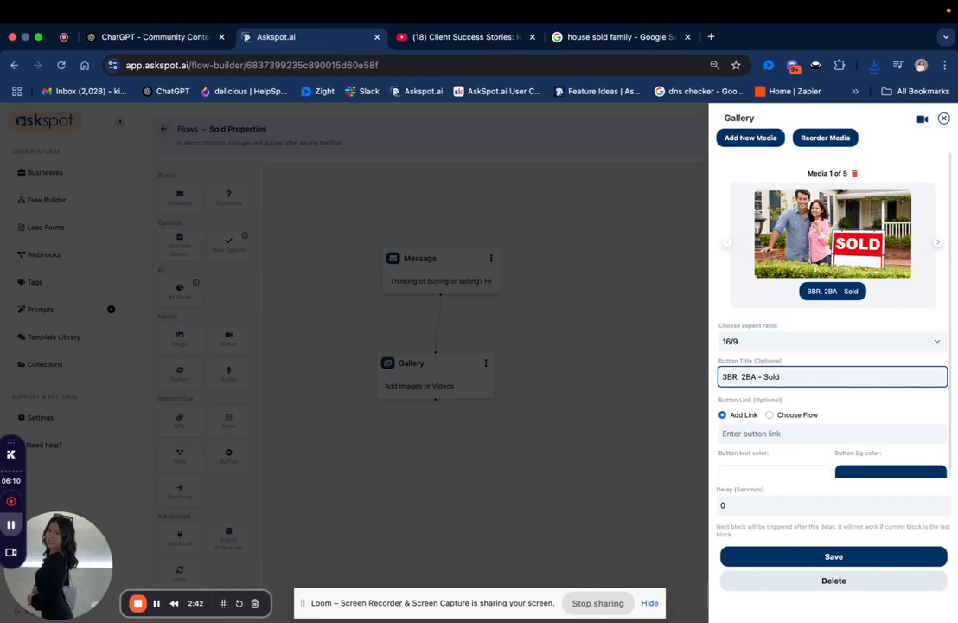
click(861, 558)
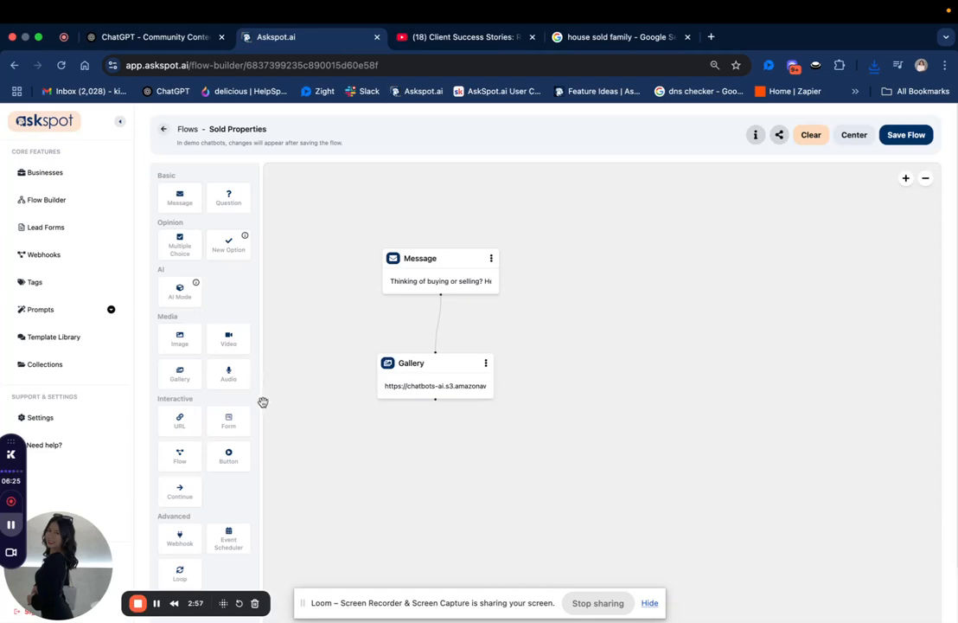
Add a Video block after the Gallery block and align it directly beneath the gallery.
scroll(262, 402, down, 1)
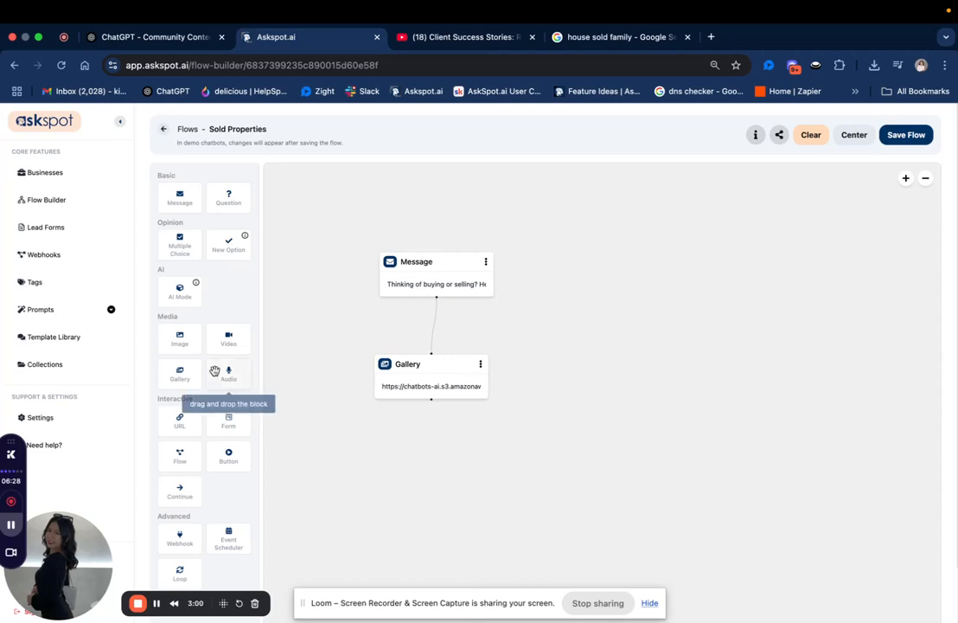
drag(228, 339, 432, 441)
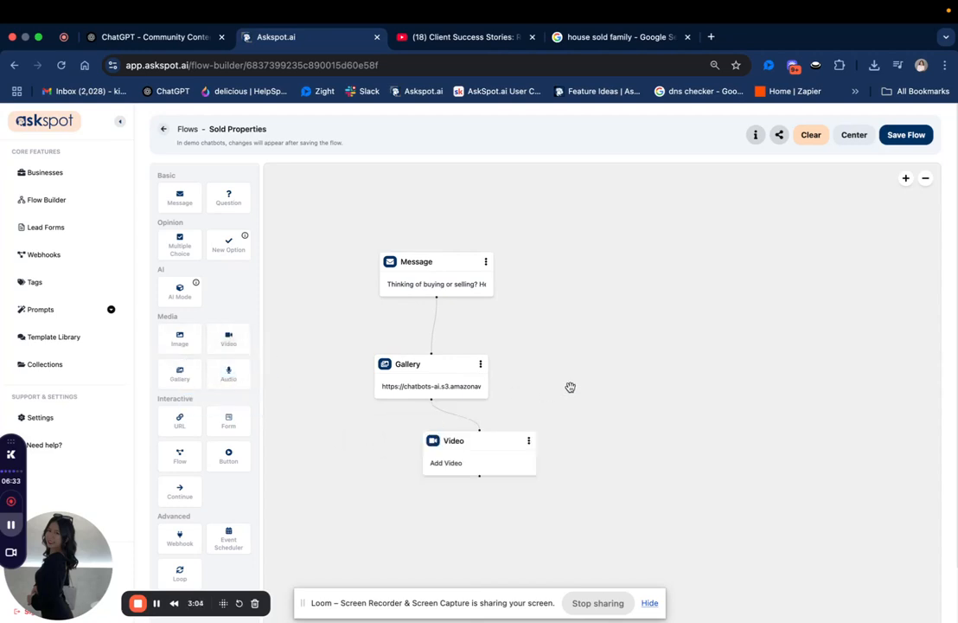
scroll(531, 355, down, 3)
drag(500, 323, 452, 342)
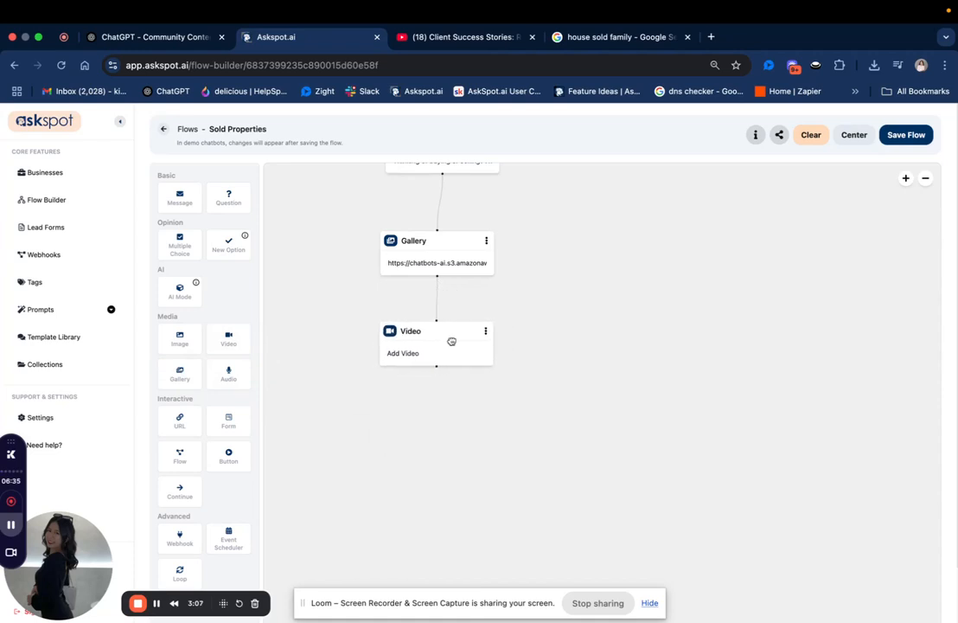
Open the Video block's settings and review the video URL field and the recommended upload resolution.
click(451, 343)
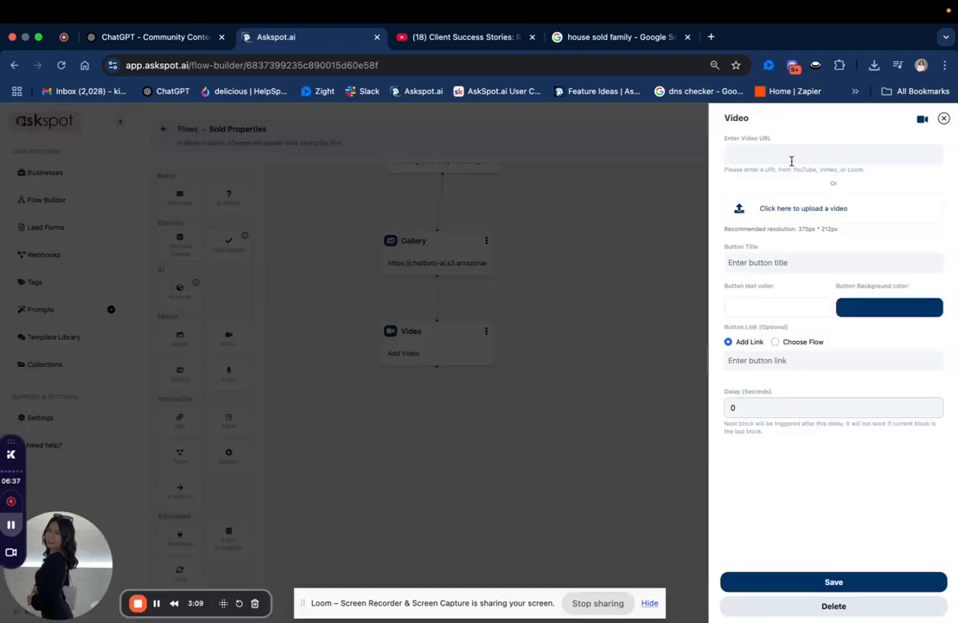
click(851, 157)
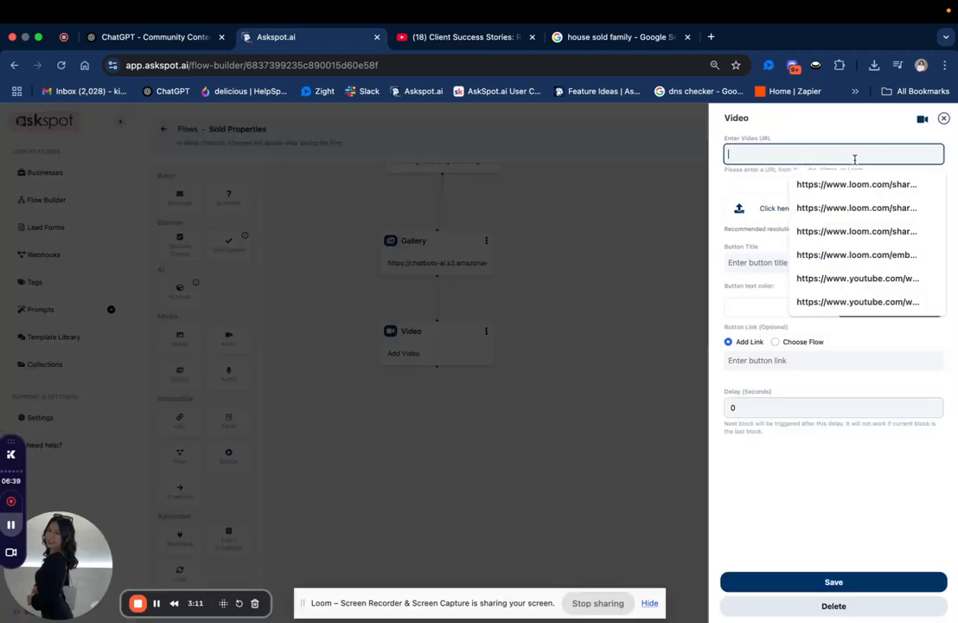
click(801, 139)
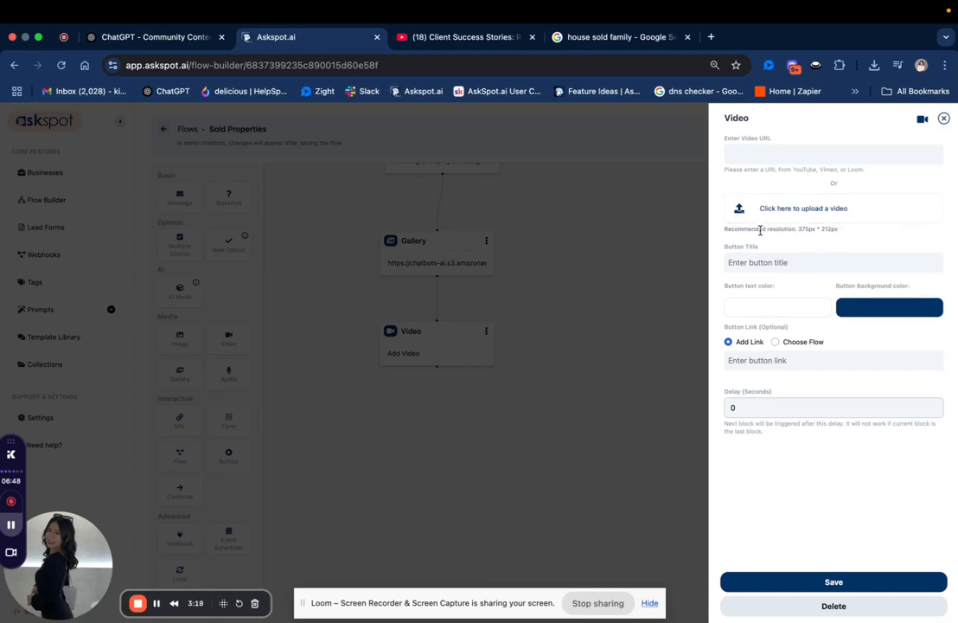
drag(839, 229, 723, 230)
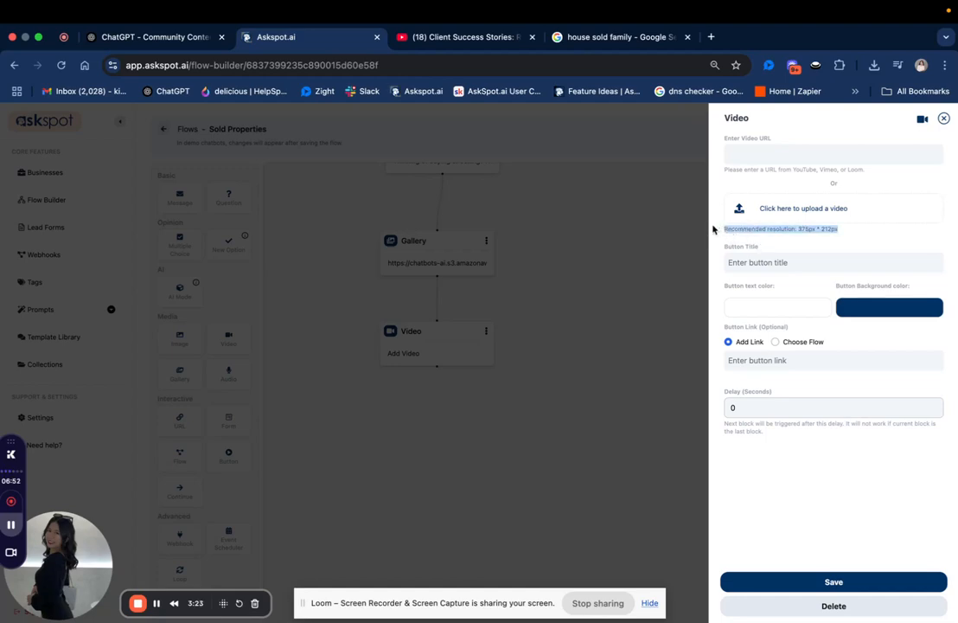
Switch to the YouTube client success stories video and copy its share link.
click(489, 39)
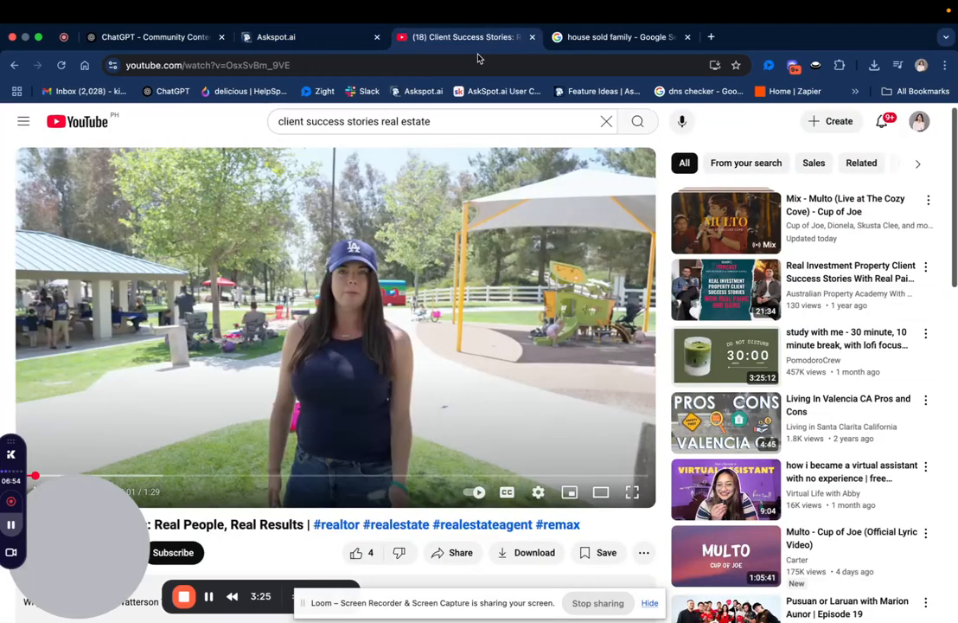
scroll(273, 502, down, 2)
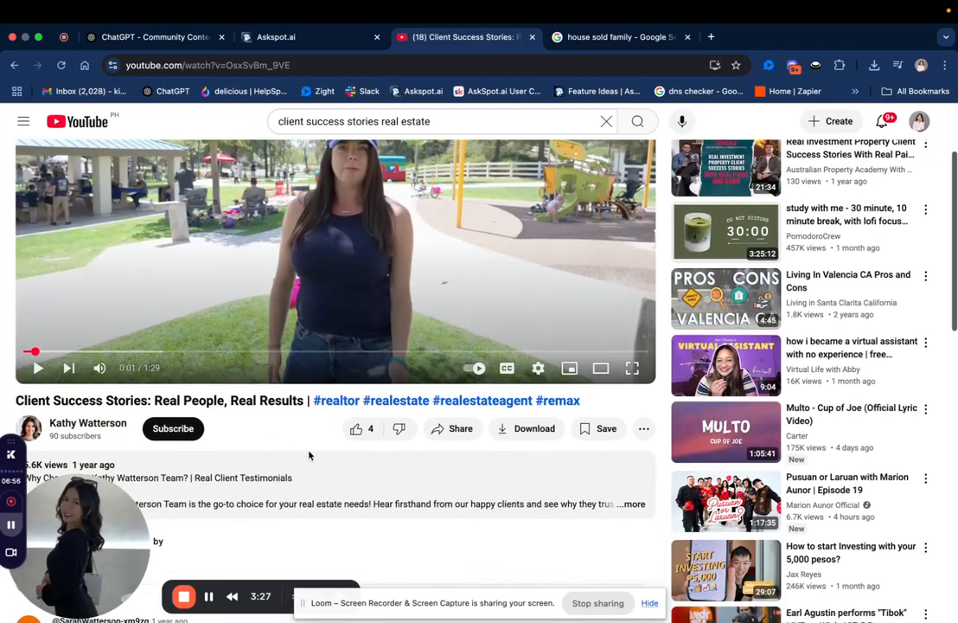
click(463, 429)
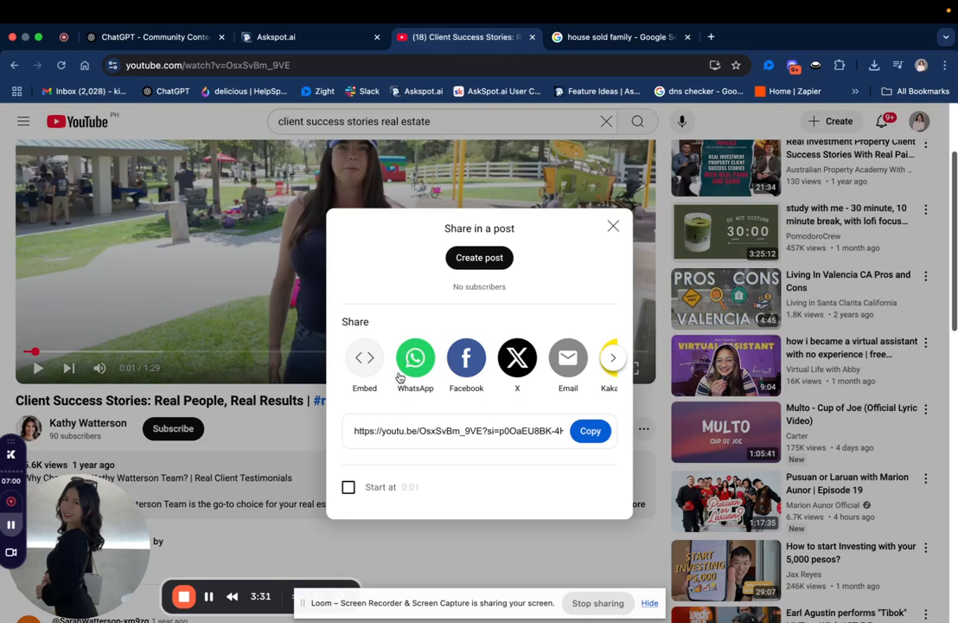
click(591, 431)
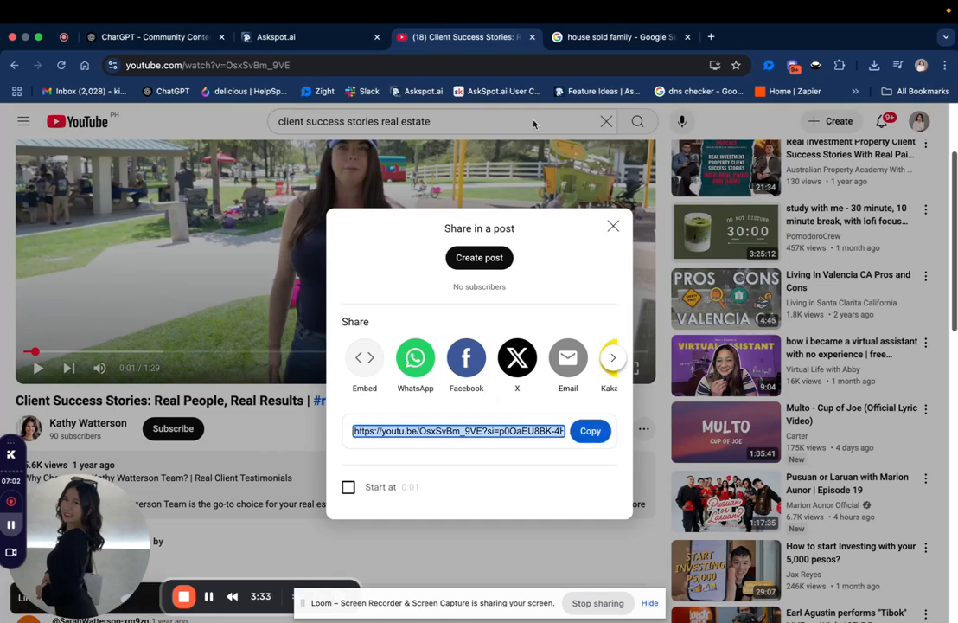
Return to Askspot, paste the copied YouTube link as the Video block's URL, and save the block.
click(321, 39)
click(759, 154)
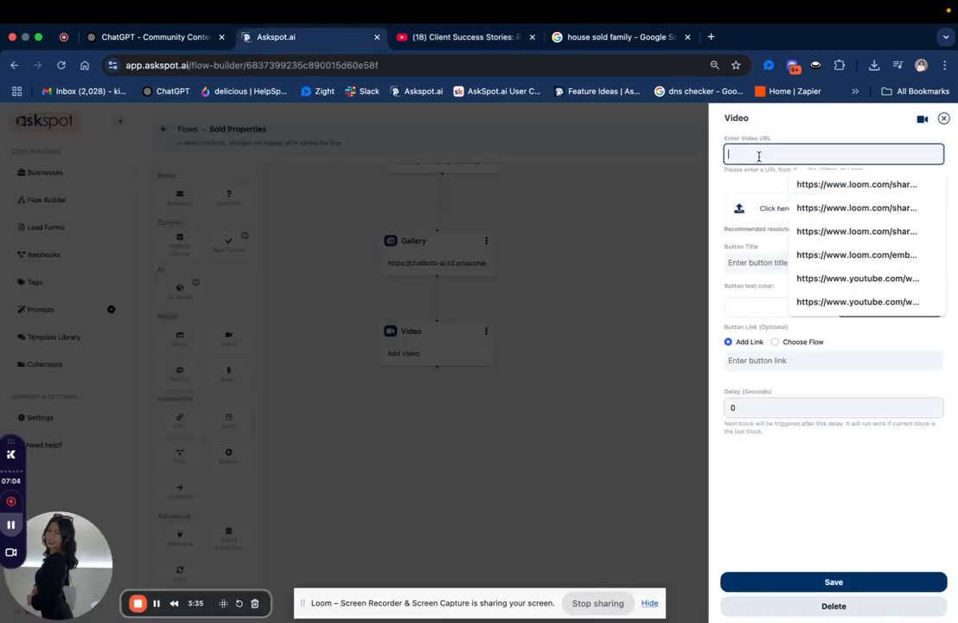
key(super+v)
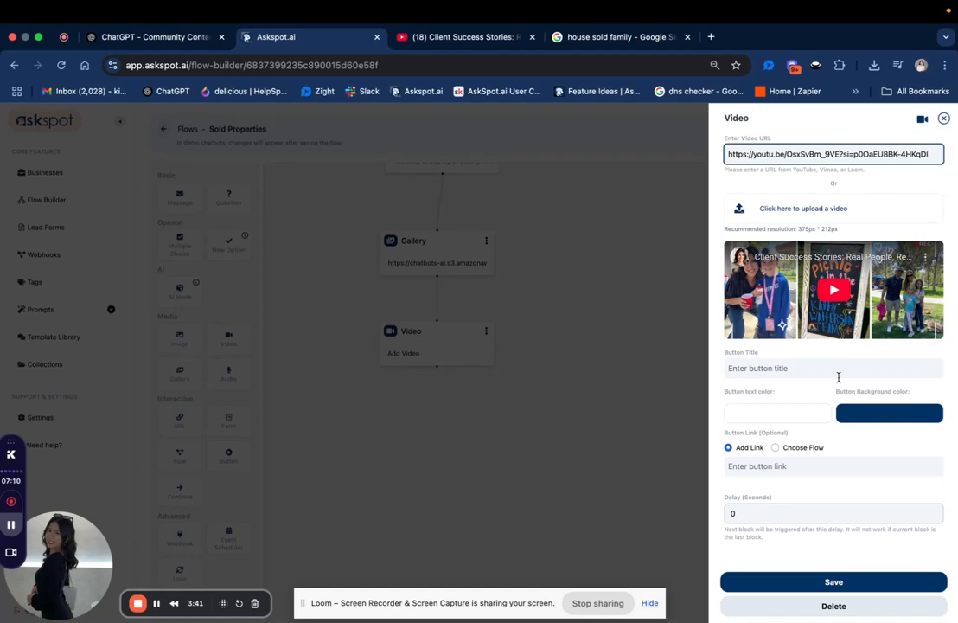
click(770, 469)
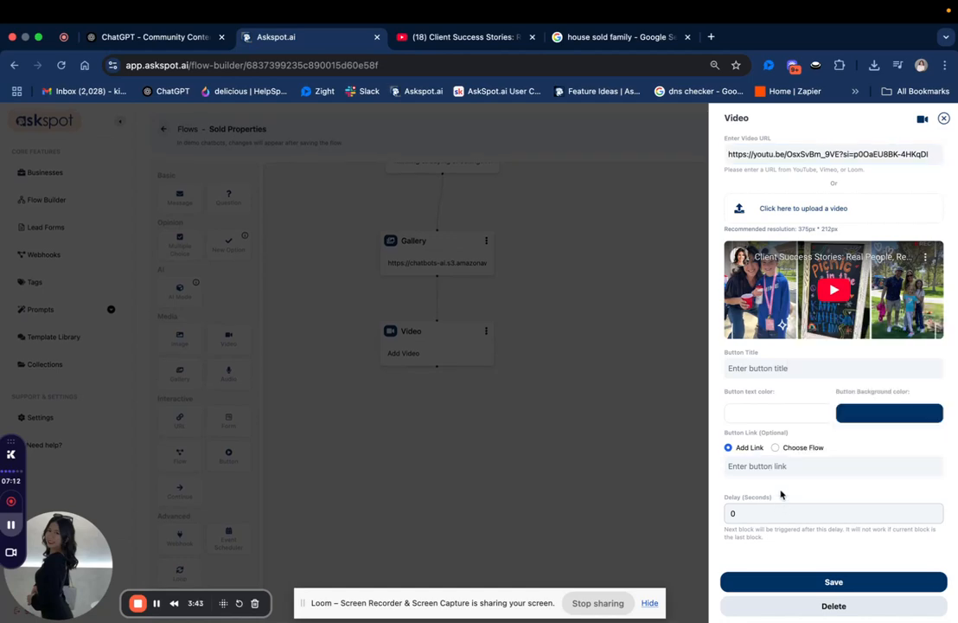
click(829, 582)
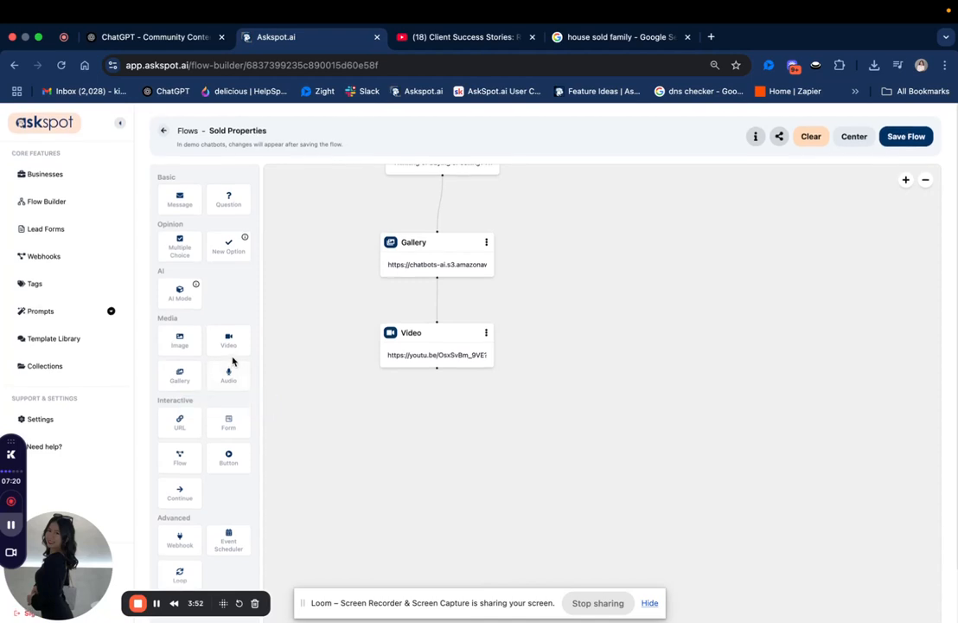
Add a Question block after the Video block with the text "Want to chat about your own buying or selling goals?" and save it.
drag(232, 192, 408, 414)
drag(461, 448, 461, 442)
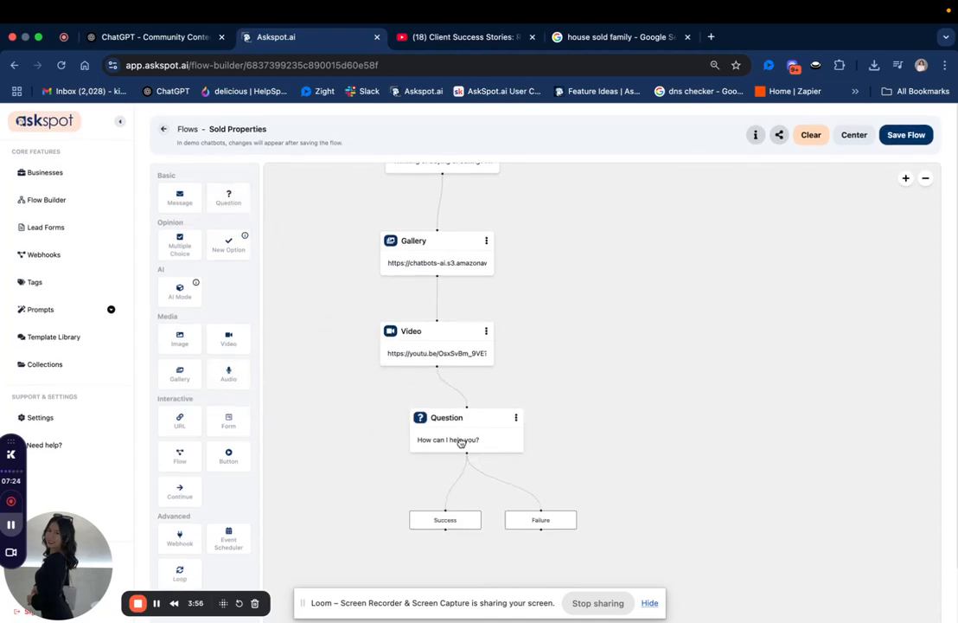
click(461, 441)
triple_click(843, 193)
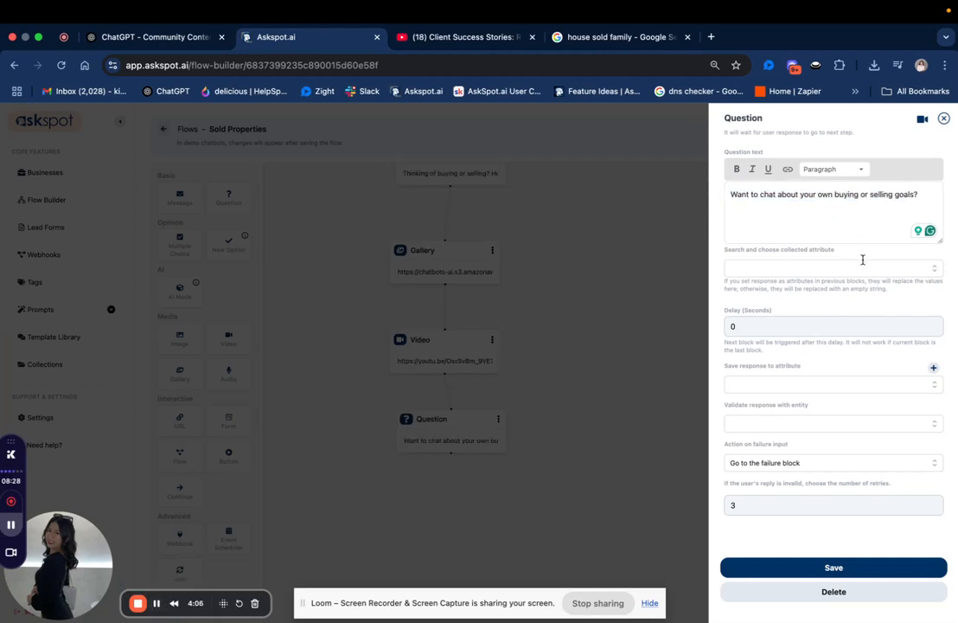
click(821, 567)
Add a Form block beneath the Question block, choose the "Contact Information" form, and save it.
drag(229, 421, 438, 520)
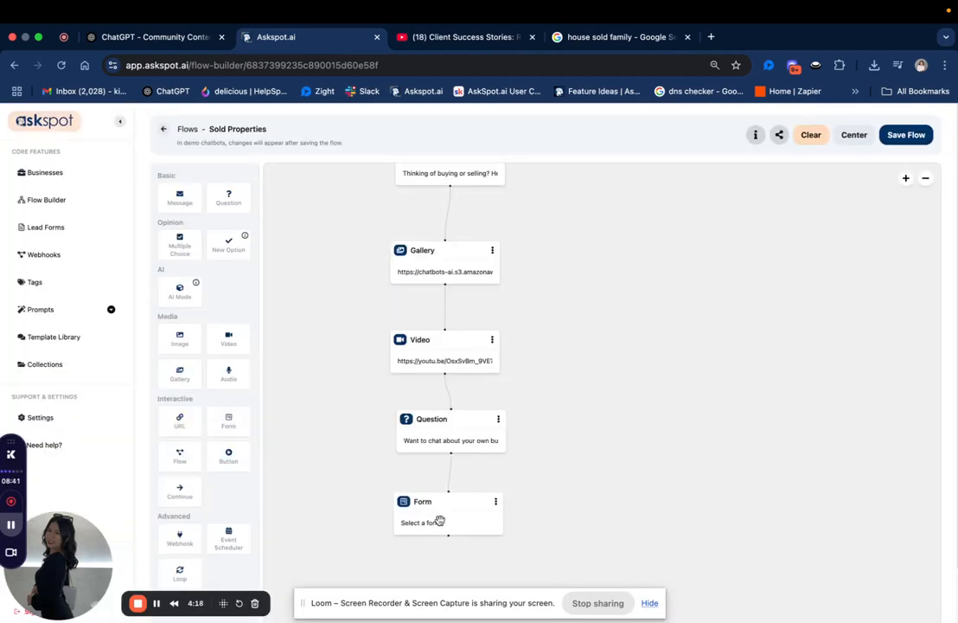
click(428, 526)
click(813, 159)
click(931, 159)
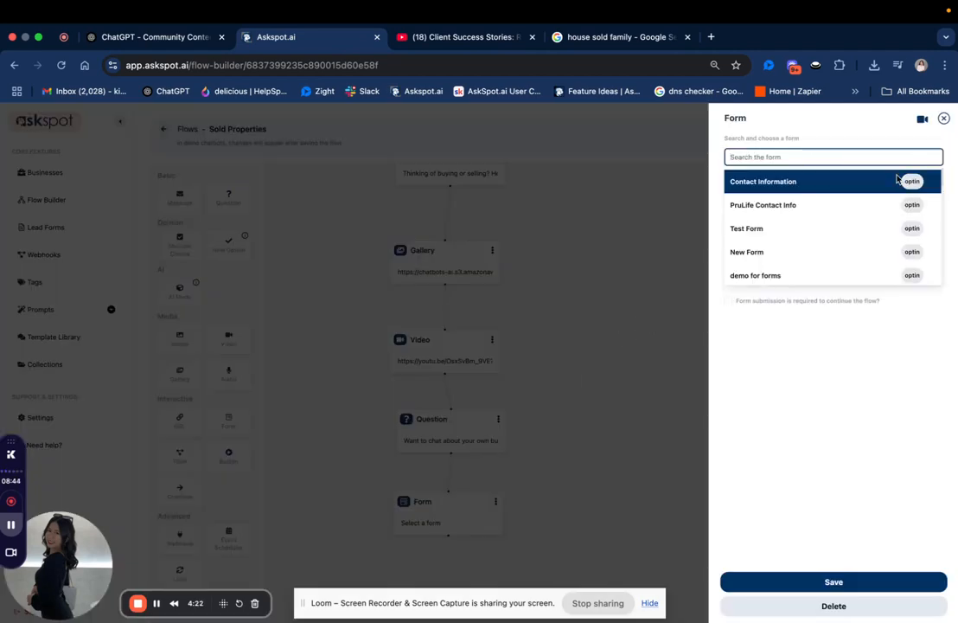
click(793, 180)
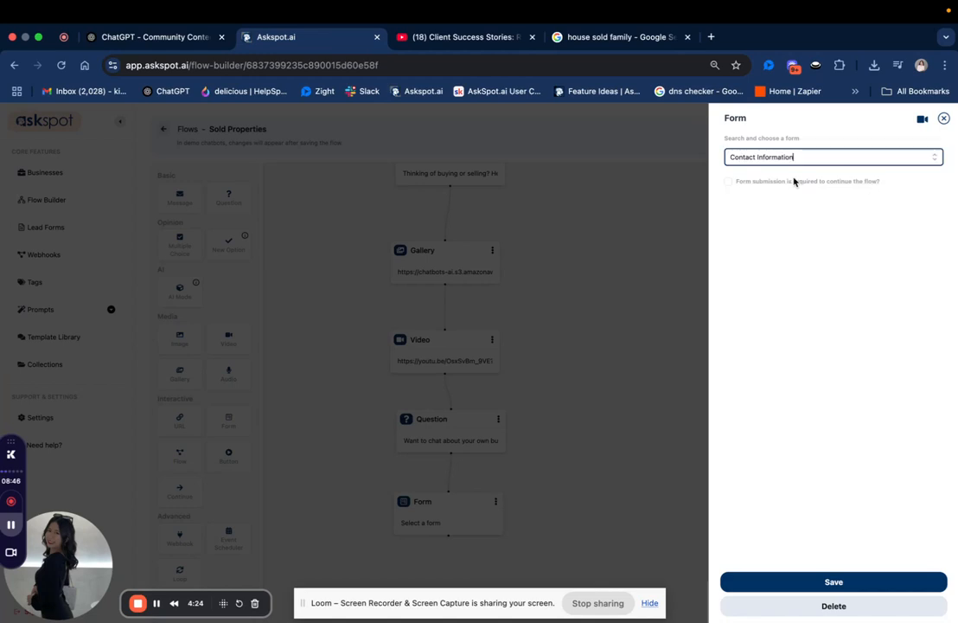
click(741, 186)
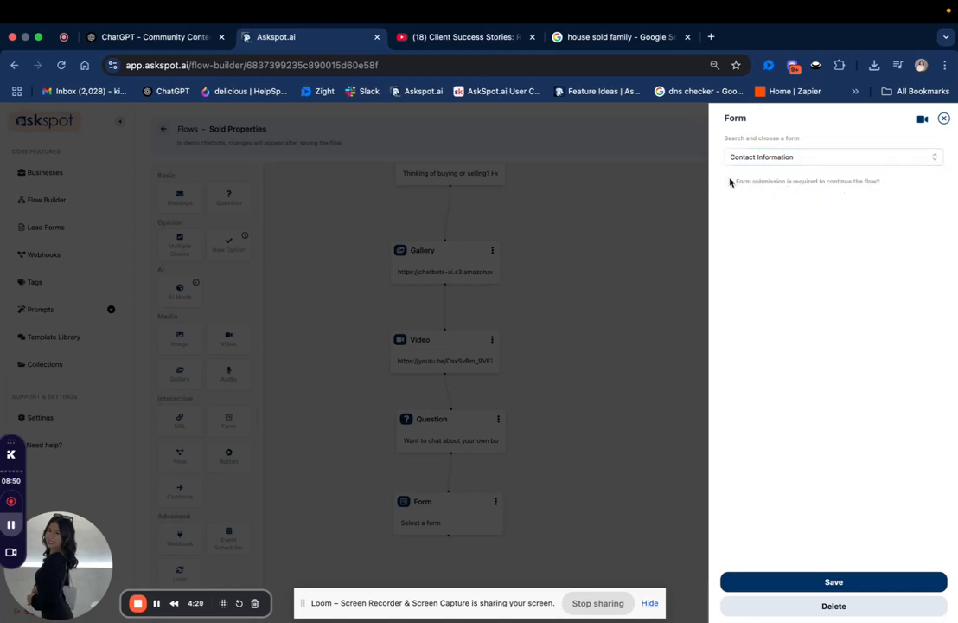
click(813, 580)
Disconnect the Gallery block from the Video block and move the Gallery up close to the intro message.
drag(695, 520, 696, 514)
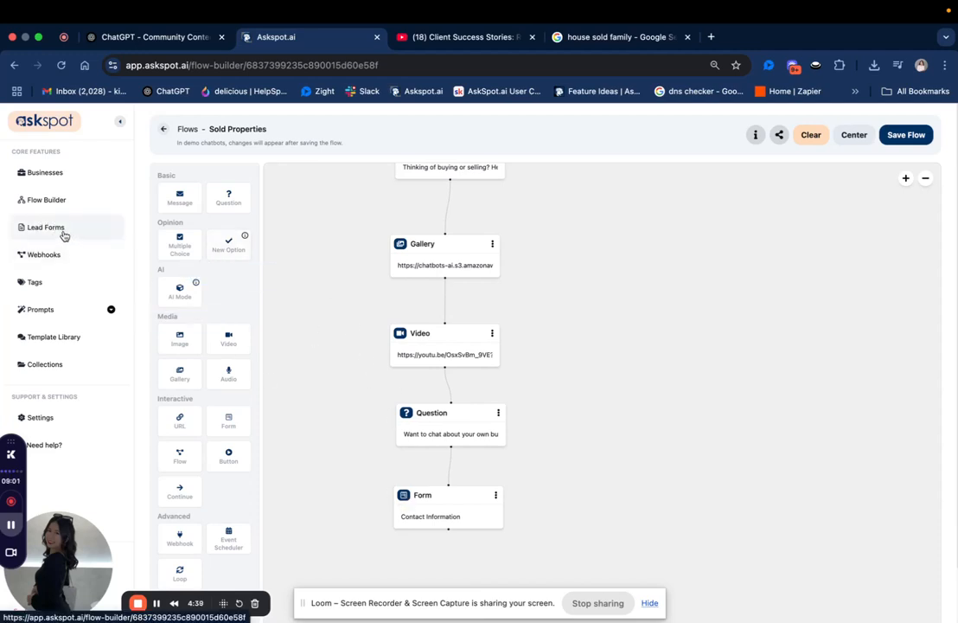
scroll(307, 363, down, 3)
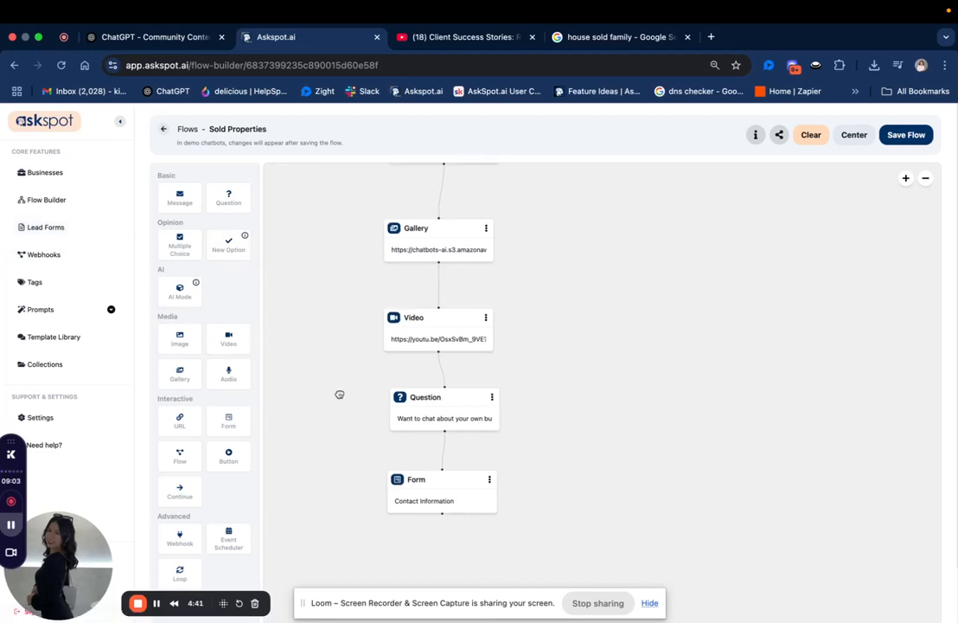
drag(339, 413, 335, 462)
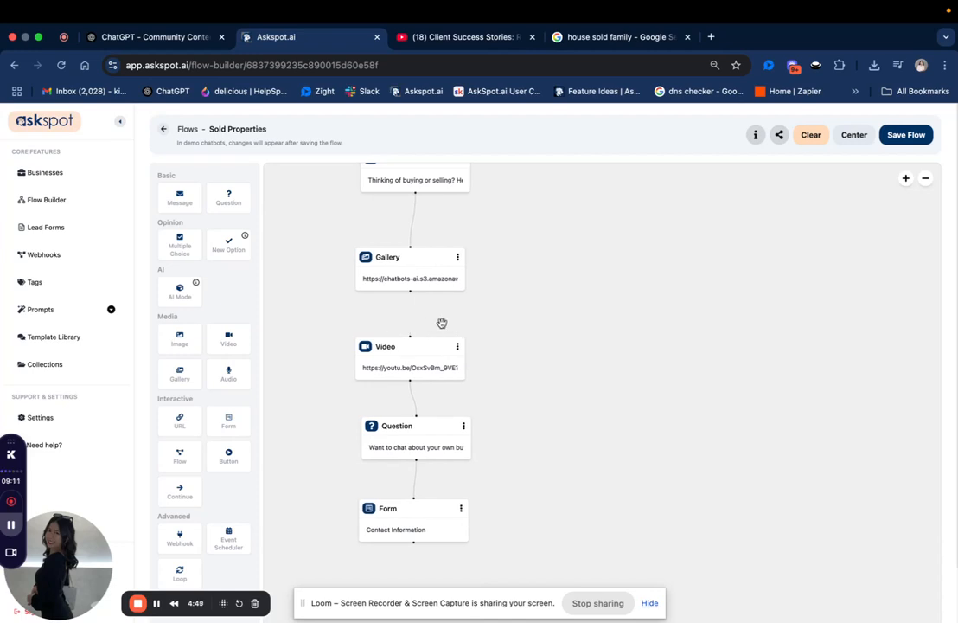
drag(400, 261, 403, 221)
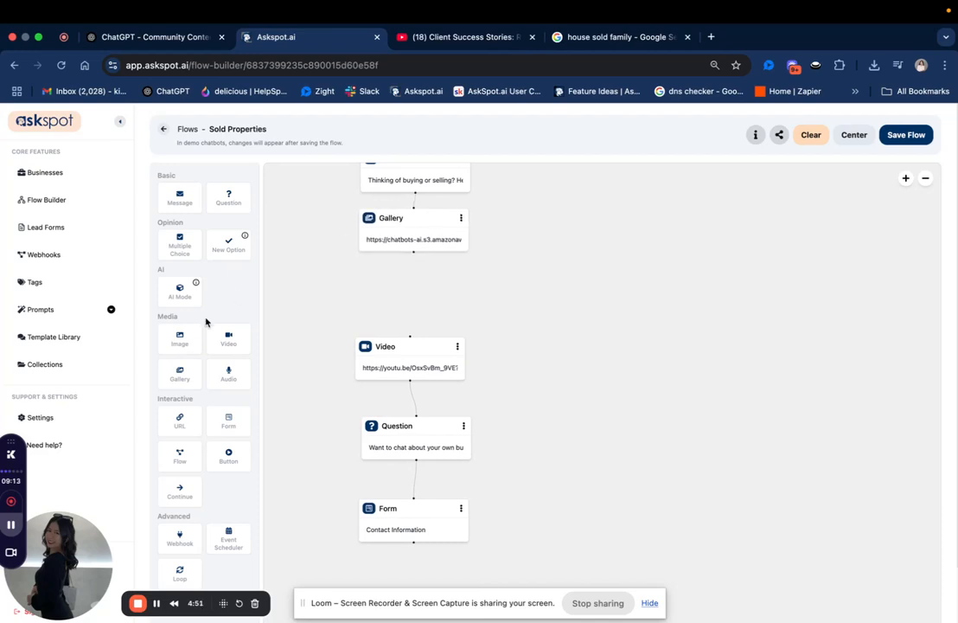
Add a Message block after the Gallery, place it between the Gallery and Video blocks, and connect it to the Video block.
drag(180, 197, 391, 286)
drag(180, 198, 403, 325)
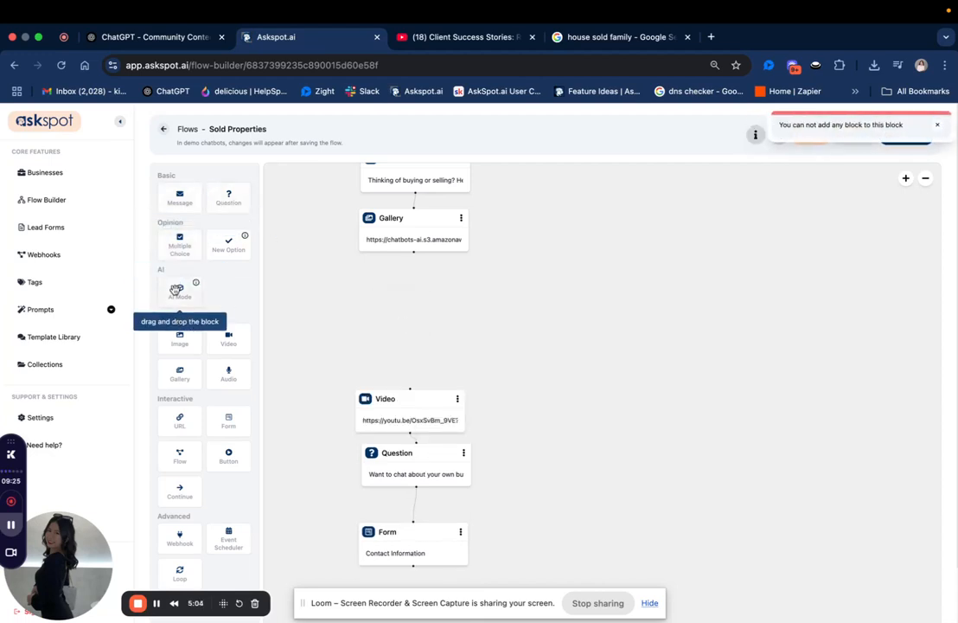
drag(180, 198, 537, 294)
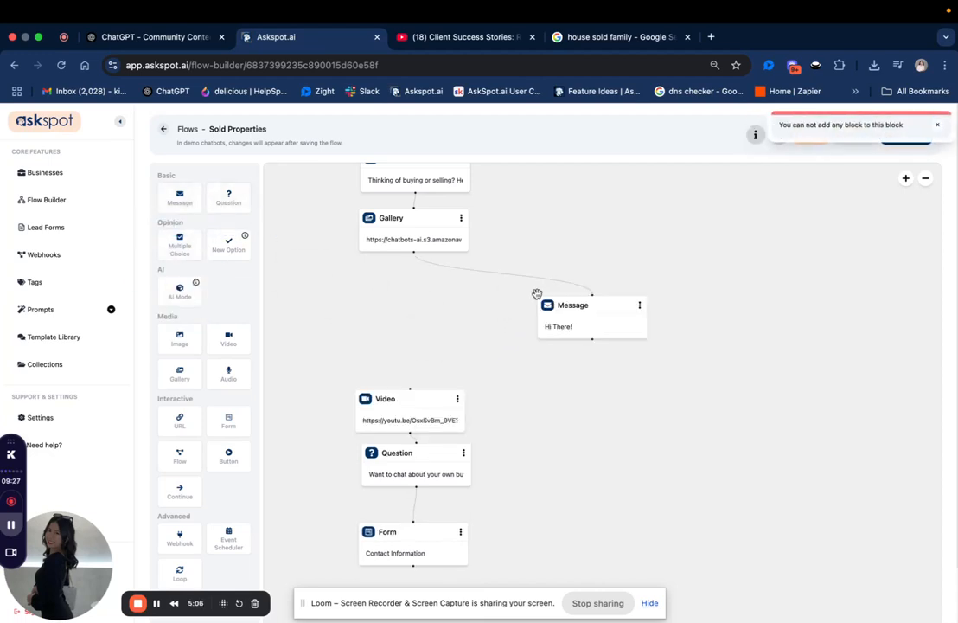
drag(578, 323, 394, 321)
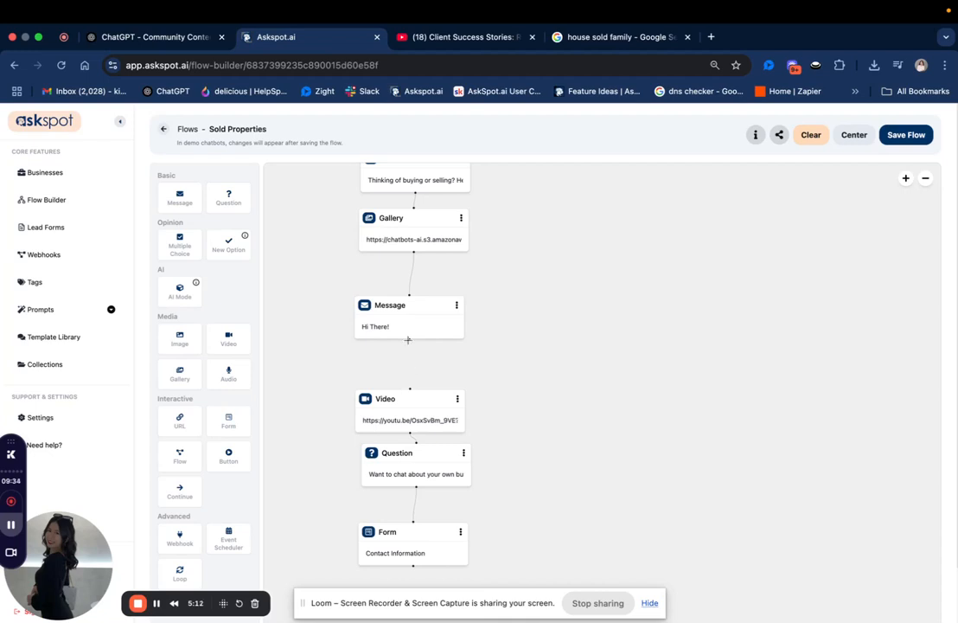
drag(409, 338, 410, 378)
Replace the new Message block's text with "Take a peek at how I help clients find and sell their dream homes." and save it.
click(421, 317)
click(756, 200)
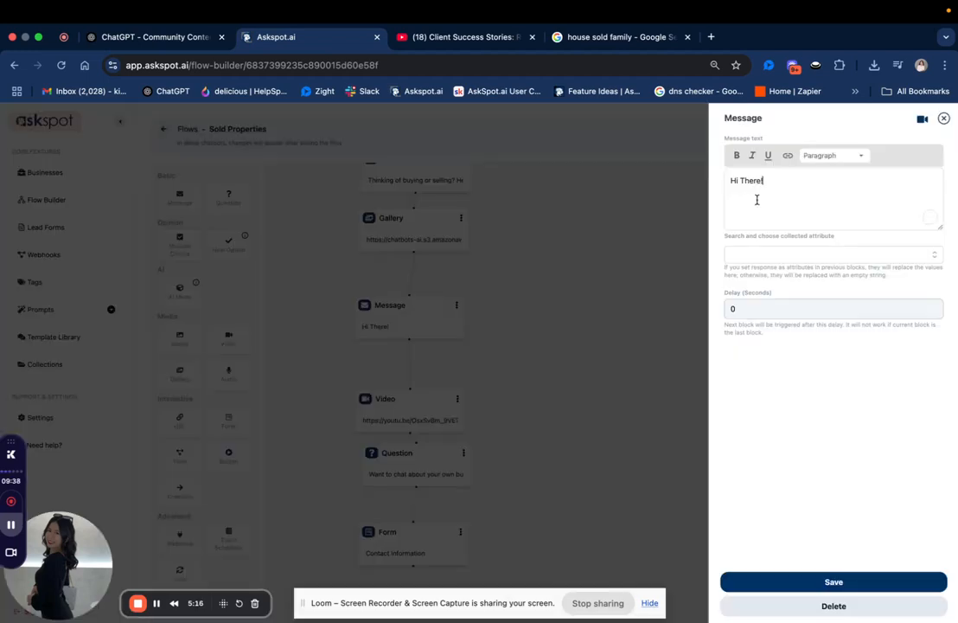
key(super+a)
right_click(757, 200)
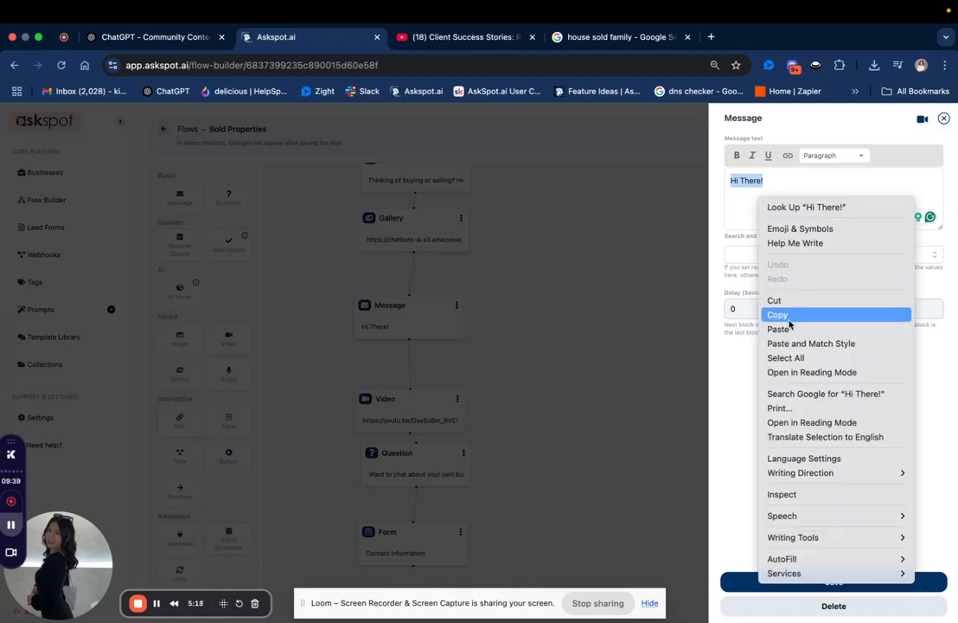
click(789, 327)
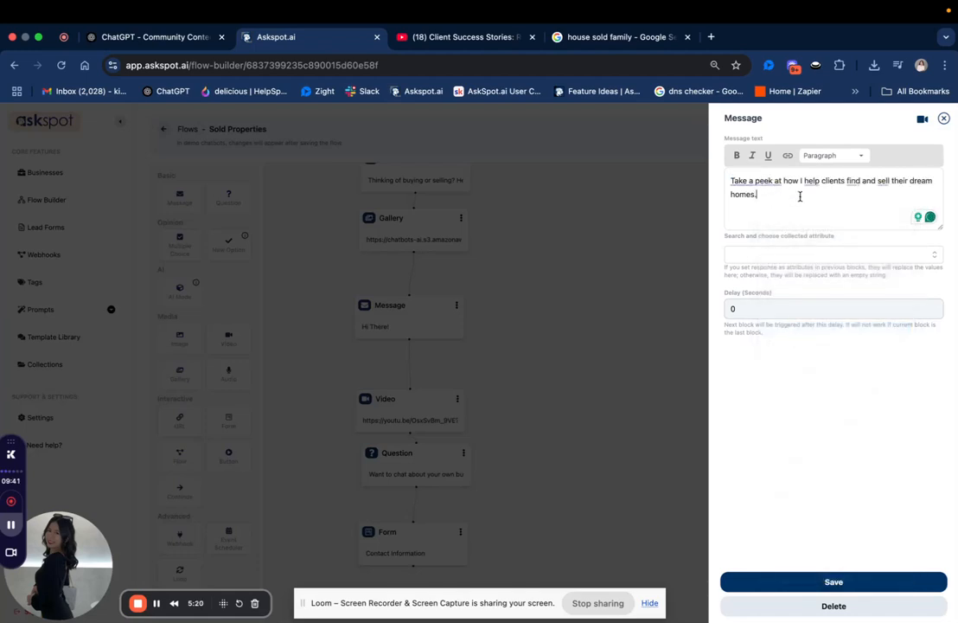
click(824, 583)
Tidy the column by moving the Video block up beneath the new message and adjusting the Question block's spacing.
drag(419, 409, 418, 378)
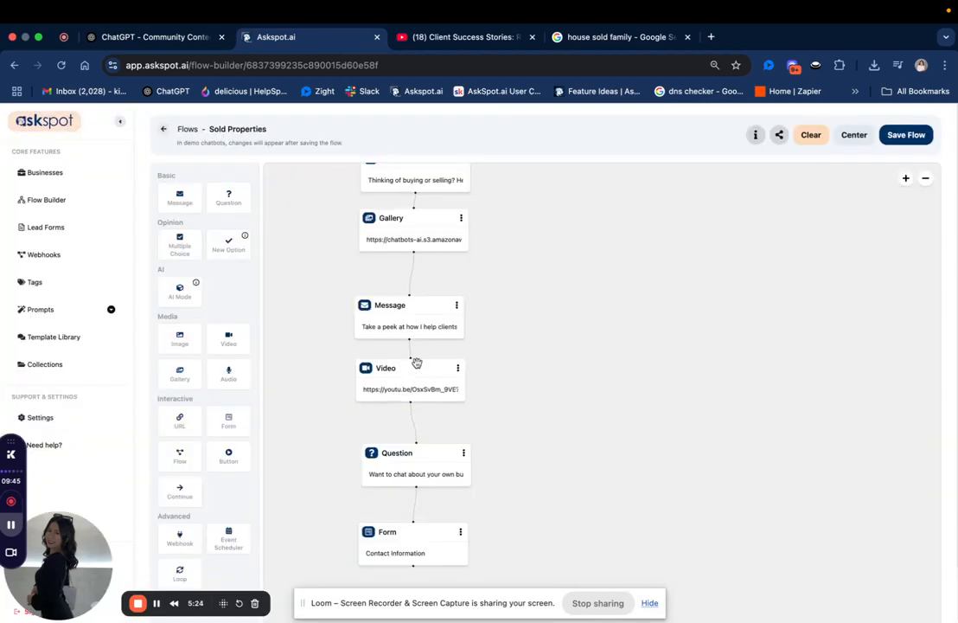
scroll(511, 389, down, 3)
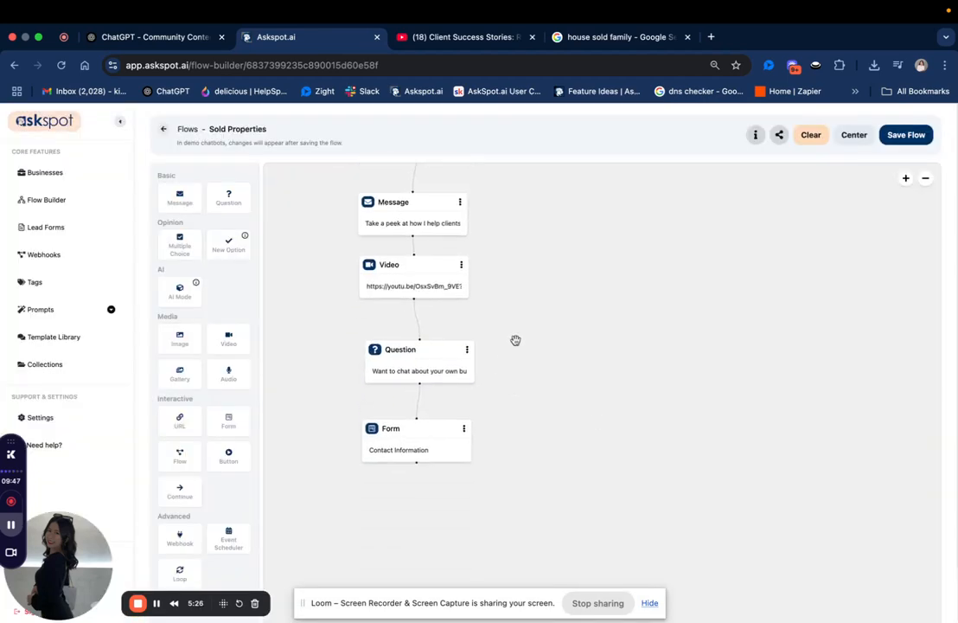
drag(545, 347, 524, 274)
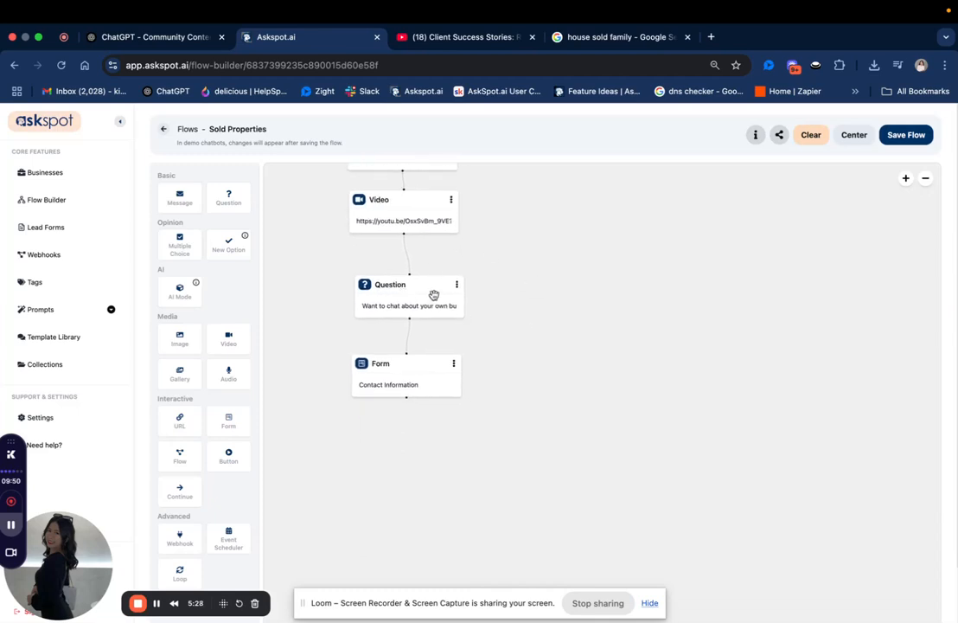
drag(421, 298, 420, 287)
drag(519, 407, 520, 363)
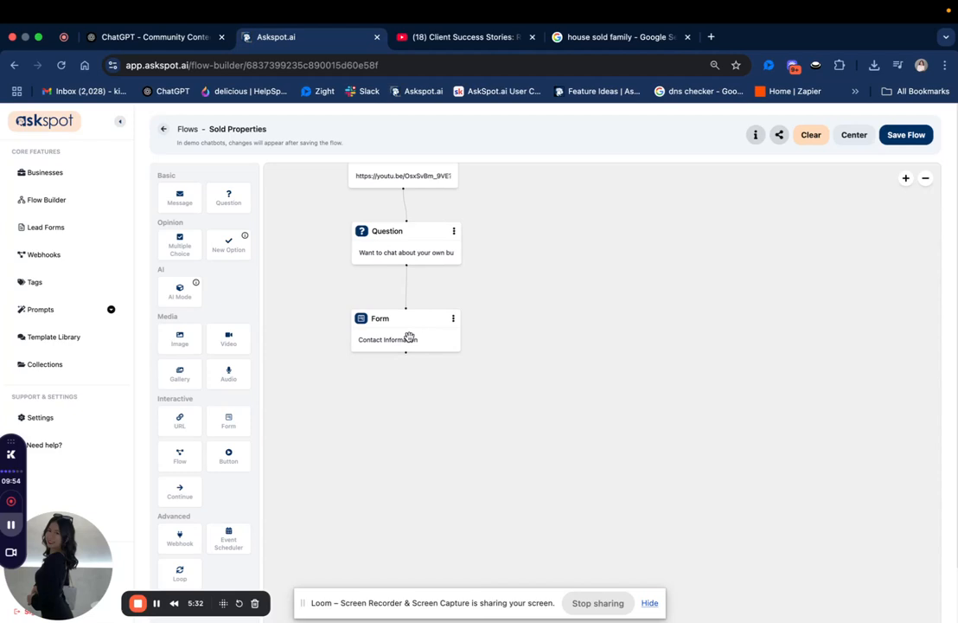
drag(419, 366, 404, 316)
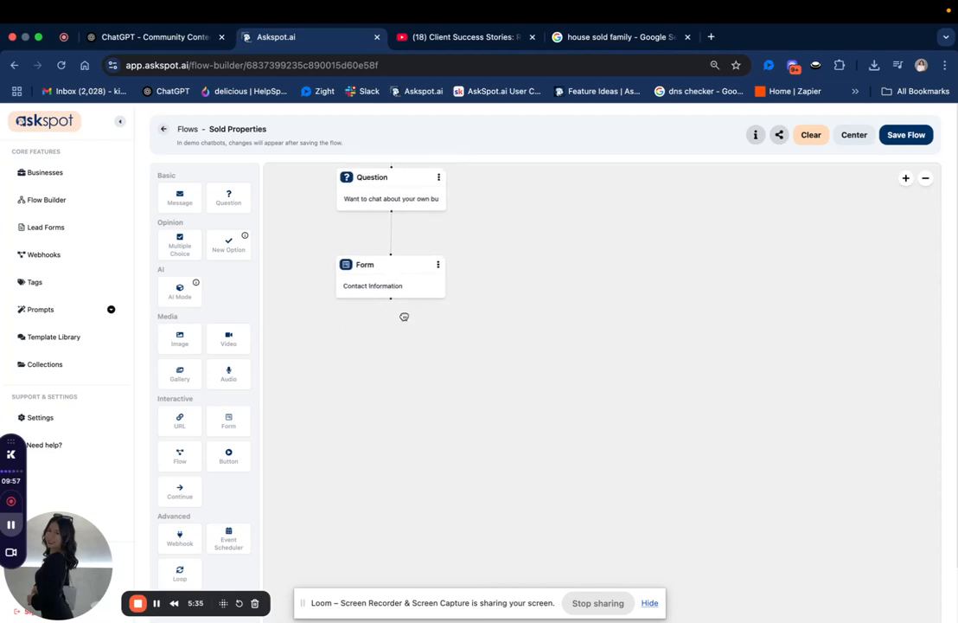
Add an AI Mode block beneath the Form block and save the flow.
scroll(161, 462, down, 1)
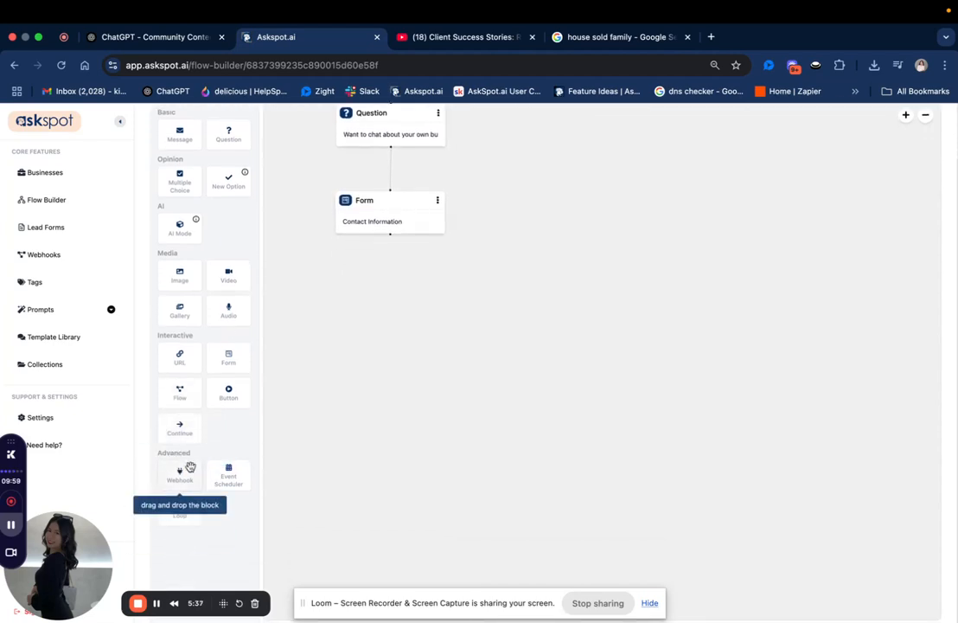
scroll(199, 476, up, 1)
scroll(204, 487, down, 1)
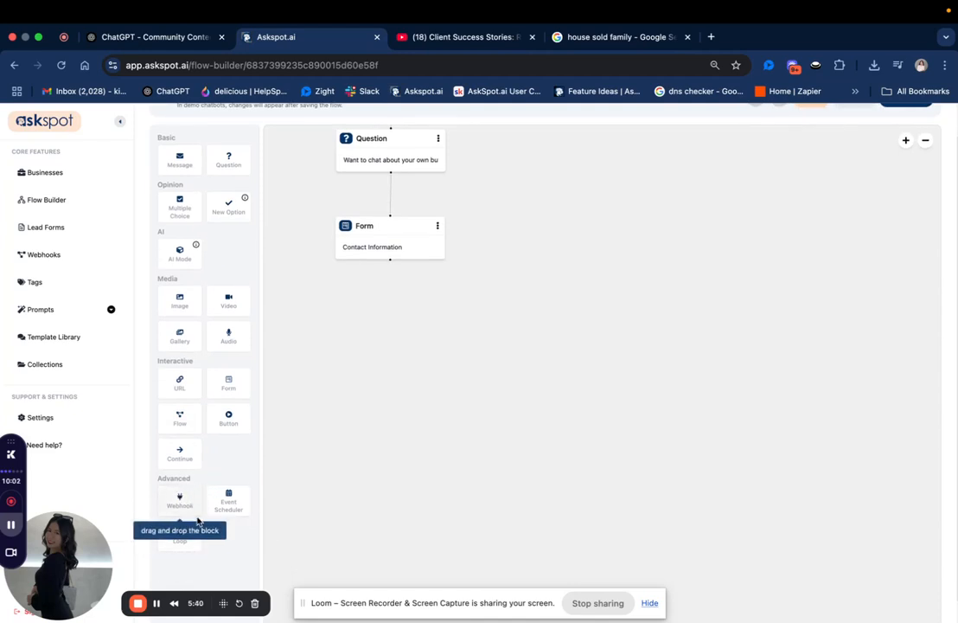
drag(470, 201, 468, 245)
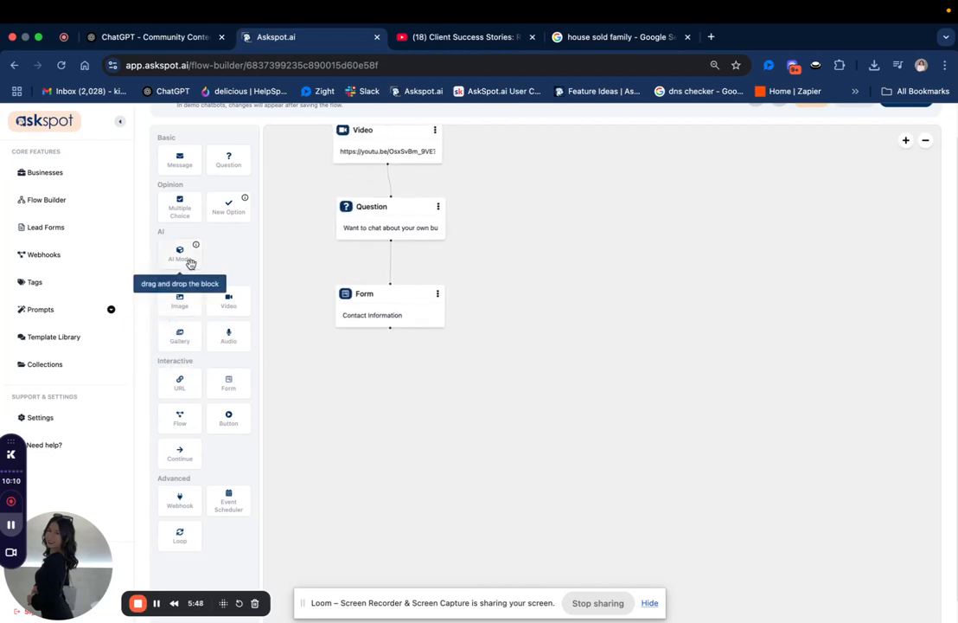
drag(190, 263, 366, 382)
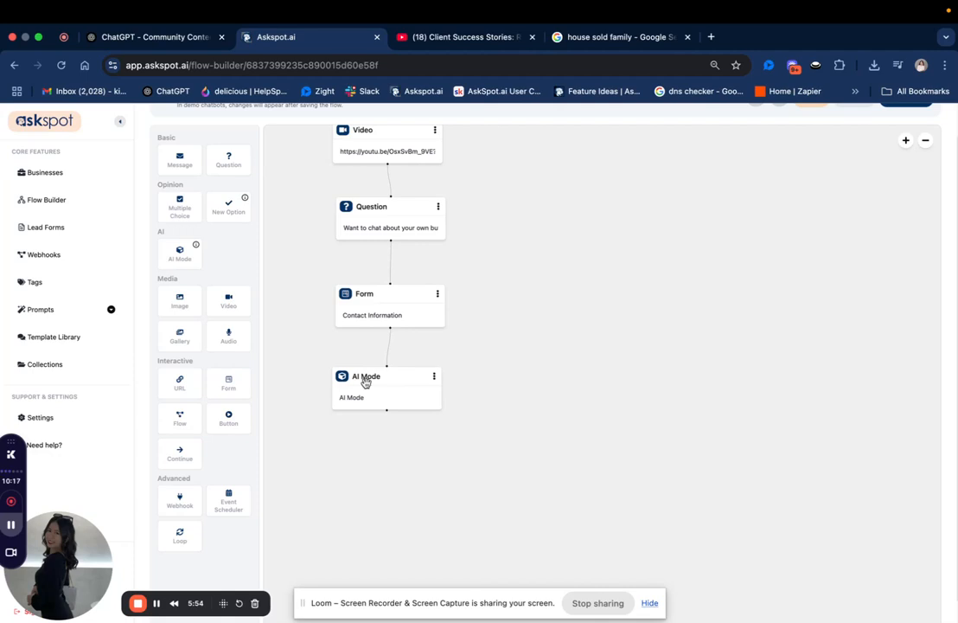
scroll(121, 293, up, 2)
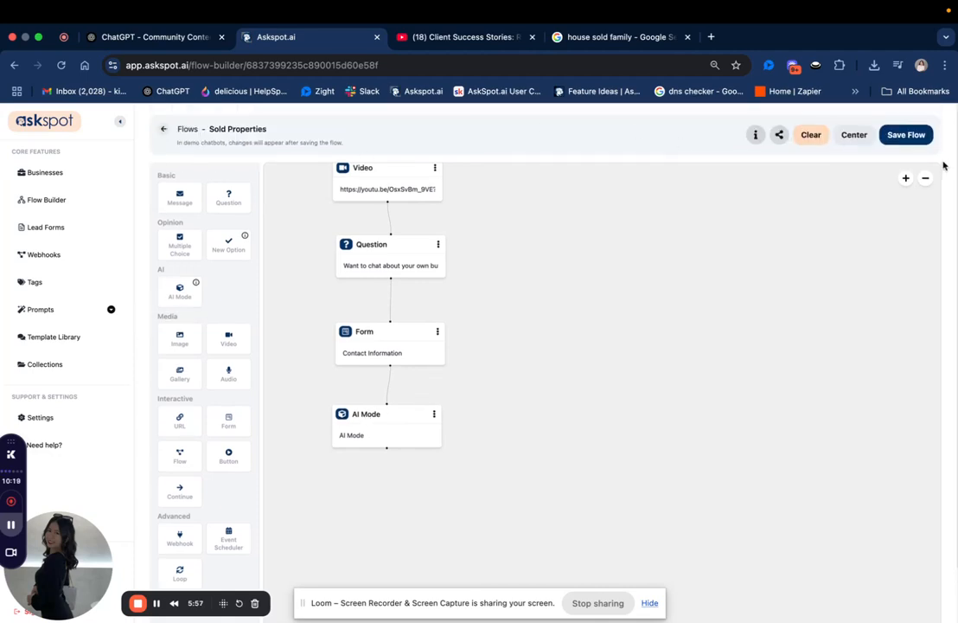
click(906, 134)
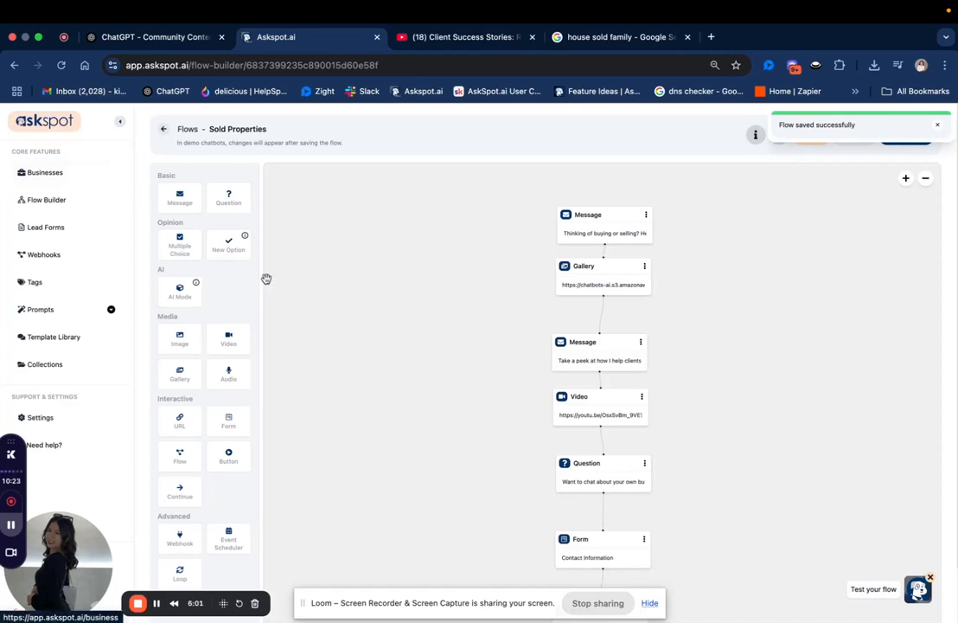
Open the flow settings of the Blue Horizon Realty spotlight in the Spotlights business.
click(59, 171)
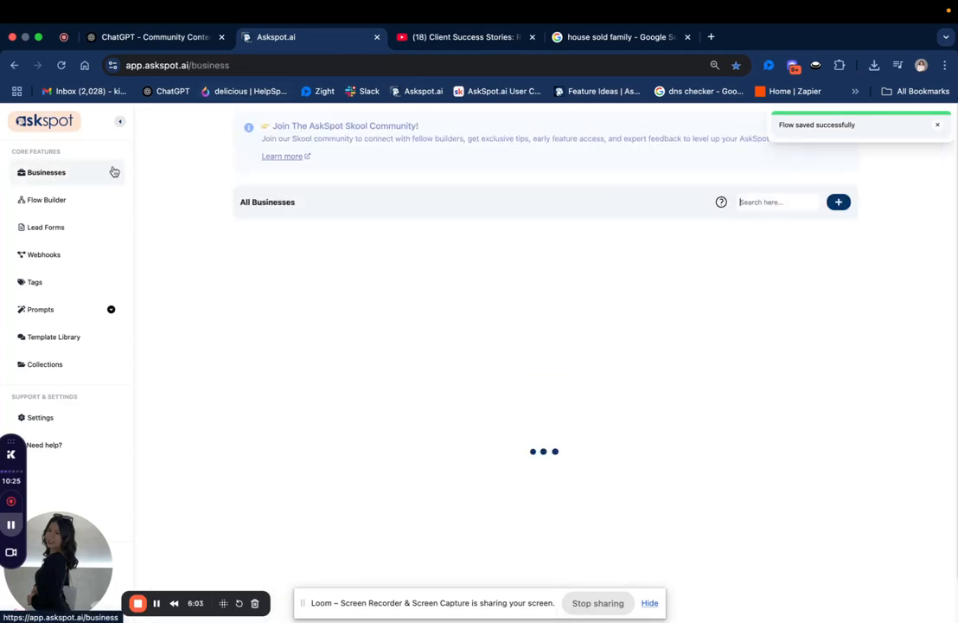
click(390, 258)
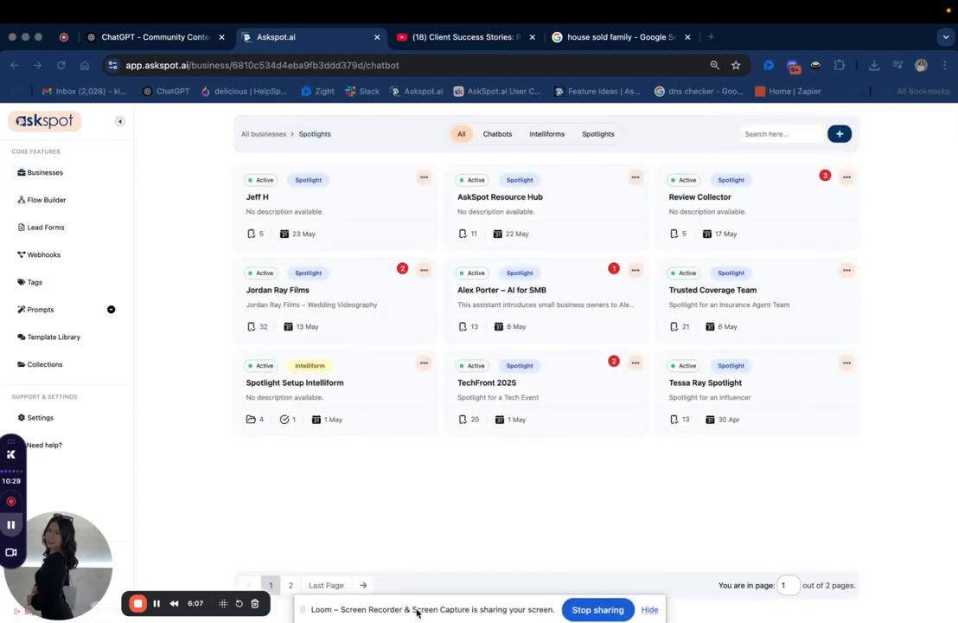
click(327, 585)
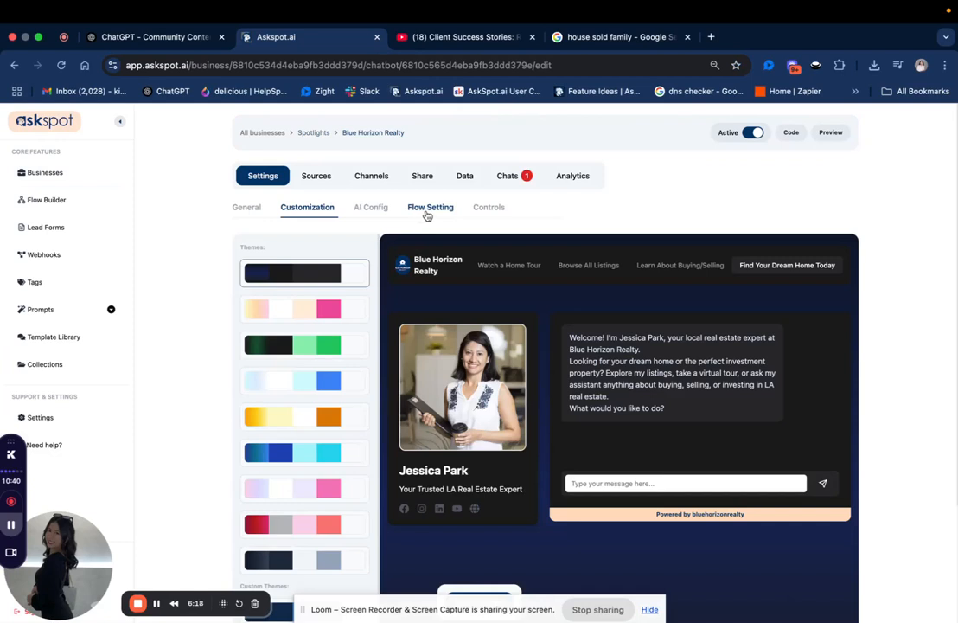
click(426, 214)
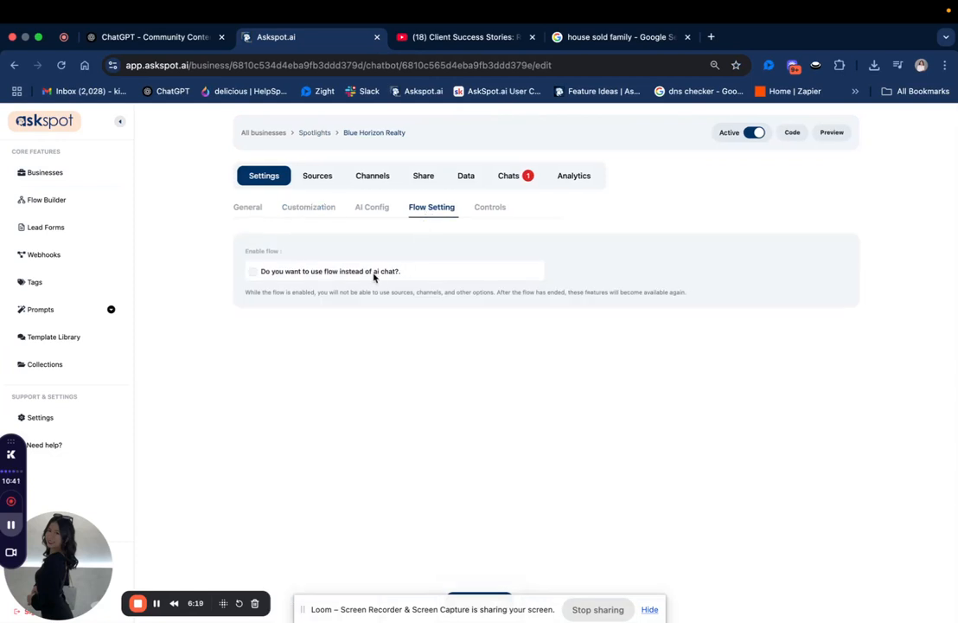
Enable flow instead of AI chat with the Sold Properties flow, save the changes, and preview the spotlight.
click(252, 272)
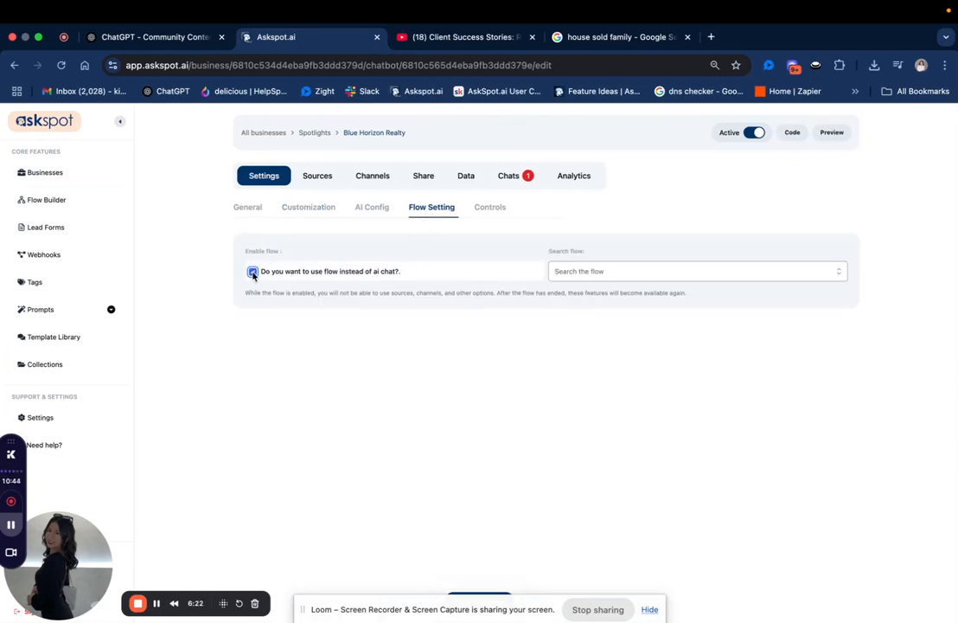
click(838, 274)
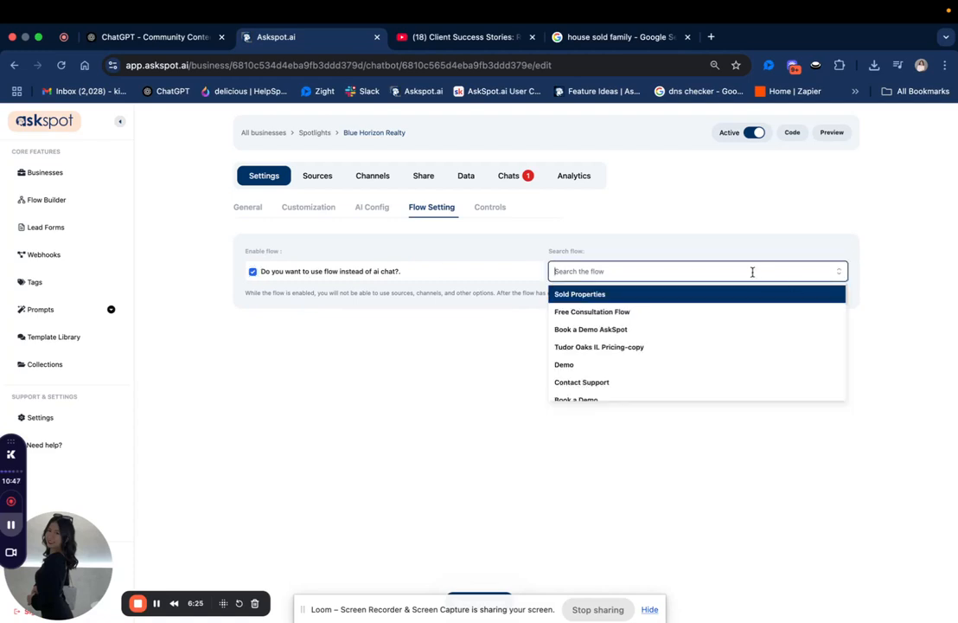
click(613, 296)
drag(468, 613, 471, 560)
click(479, 602)
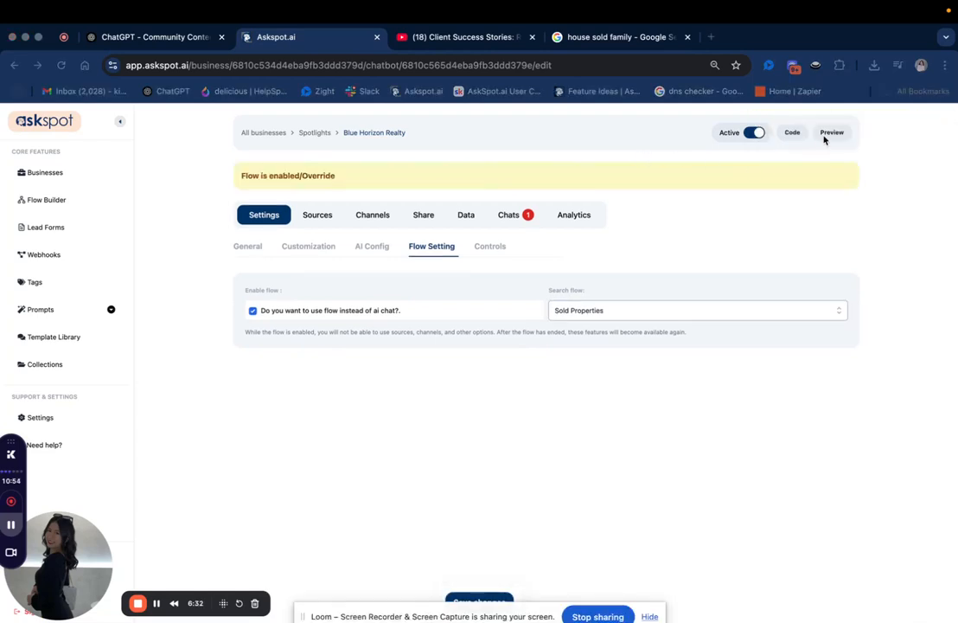
click(827, 136)
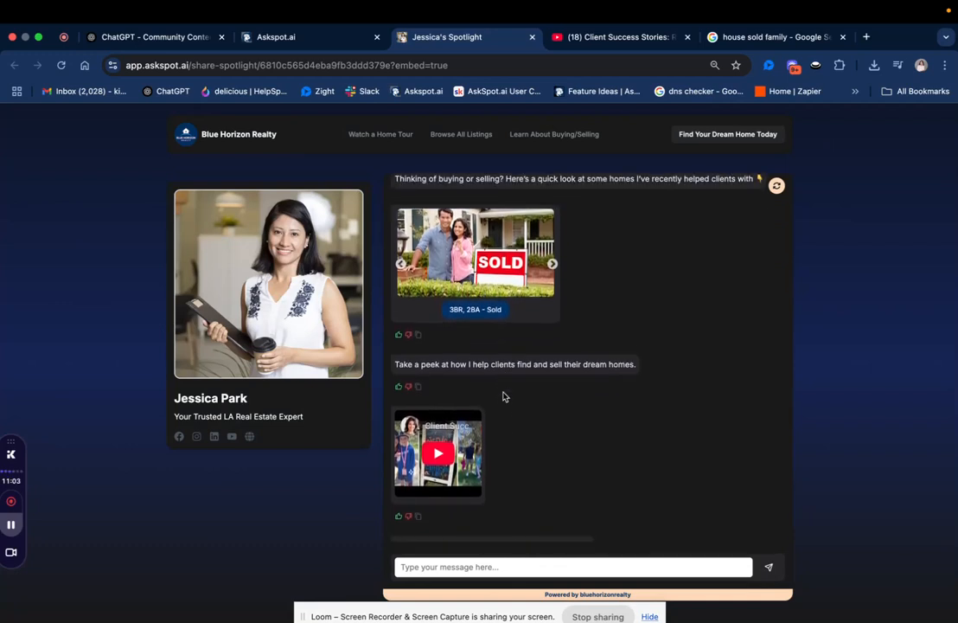
Reopen the Sold Properties flow, set the first Message block's delay to 5 seconds, and save the block.
click(293, 36)
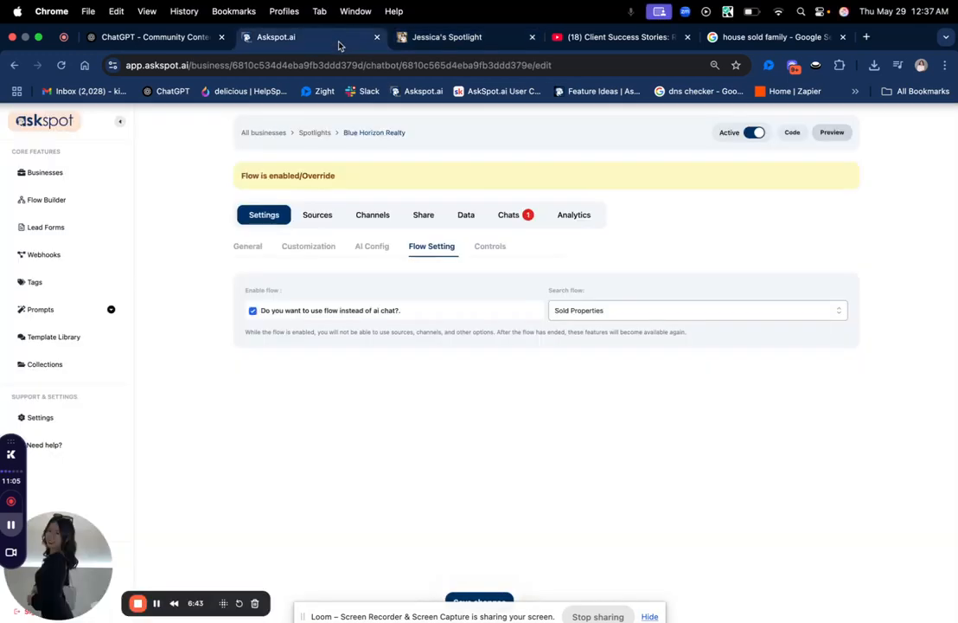
click(83, 204)
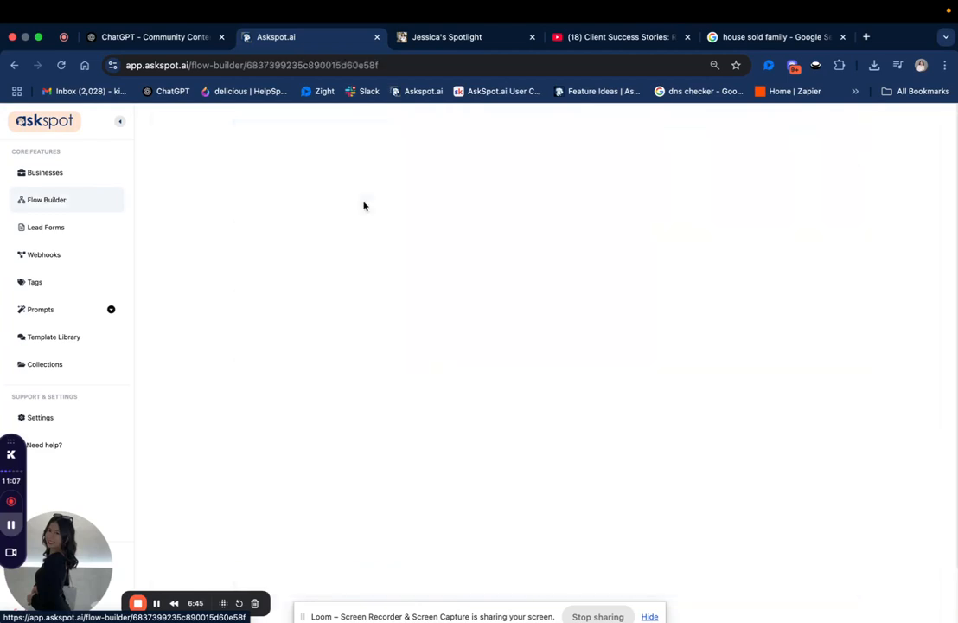
click(363, 206)
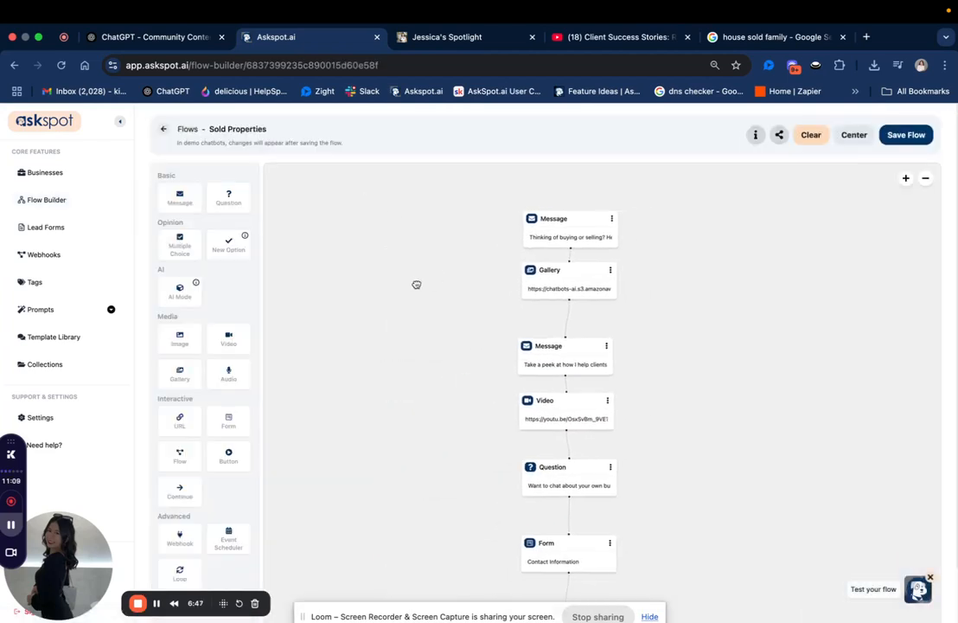
click(490, 268)
click(792, 309)
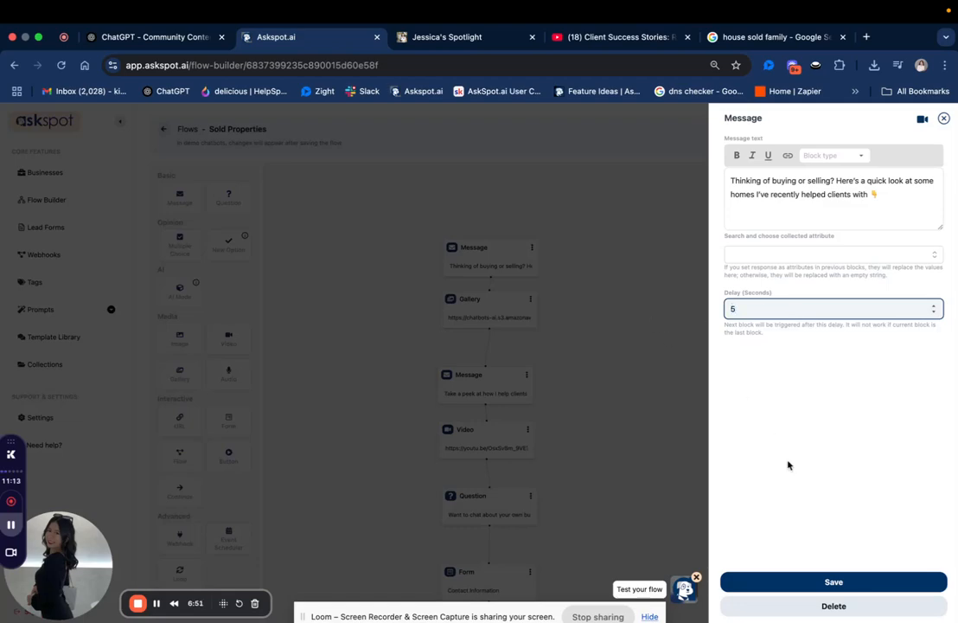
click(817, 575)
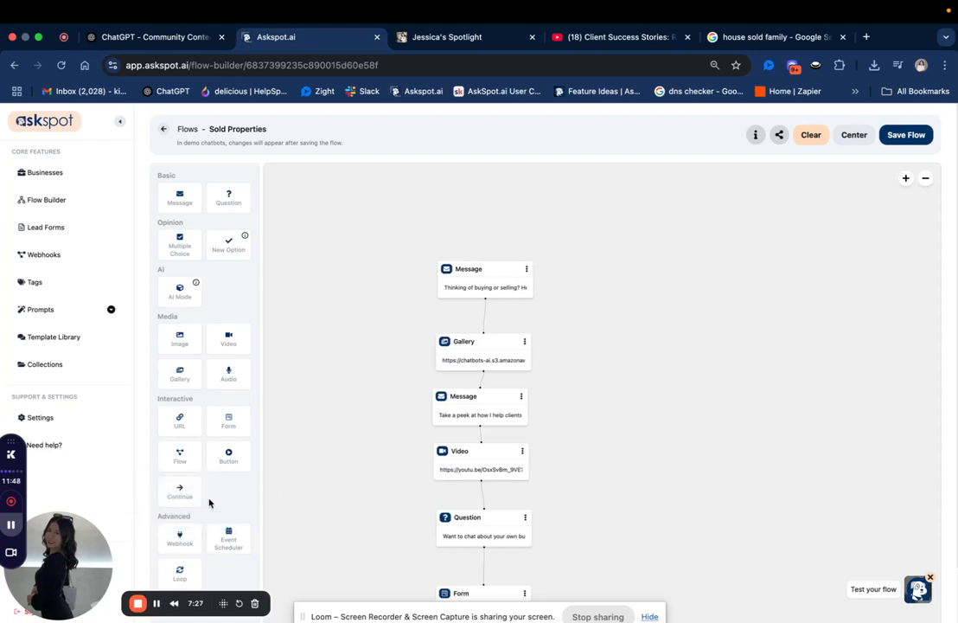
Make room between the first Message and Gallery blocks, remove their connection, and add a Continue block linked from the Message.
drag(329, 499, 325, 467)
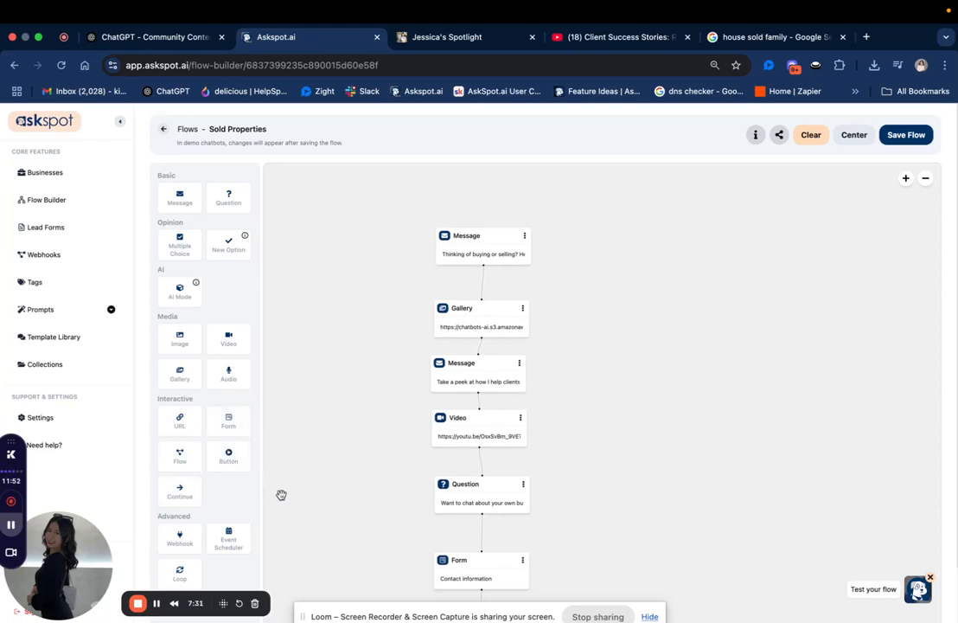
drag(492, 221, 487, 243)
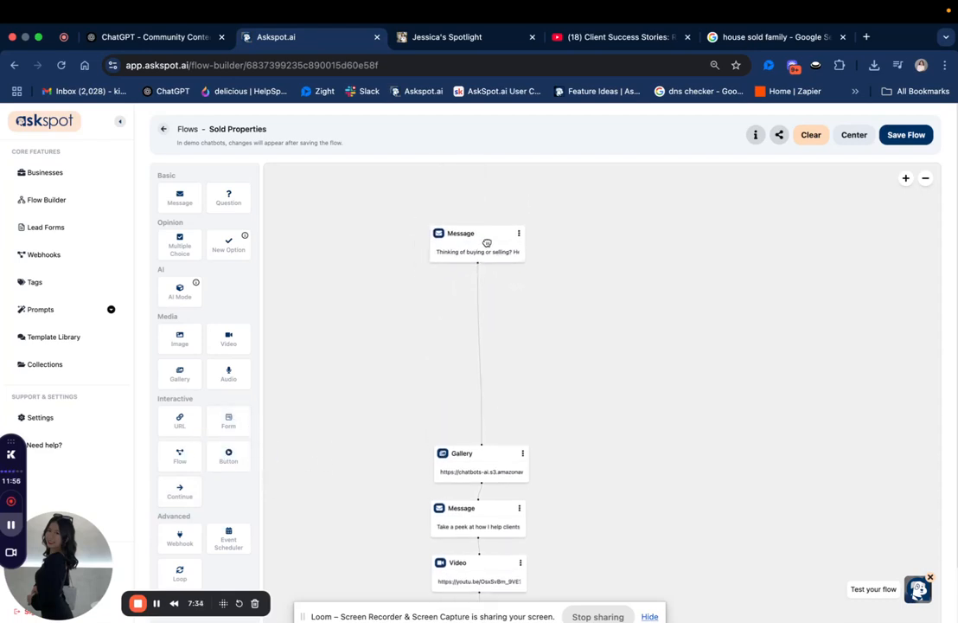
click(477, 303)
drag(174, 484, 467, 349)
Set the Continue block's button text to "Yes, I'm Interested", save it, and connect the block to the Gallery.
click(467, 350)
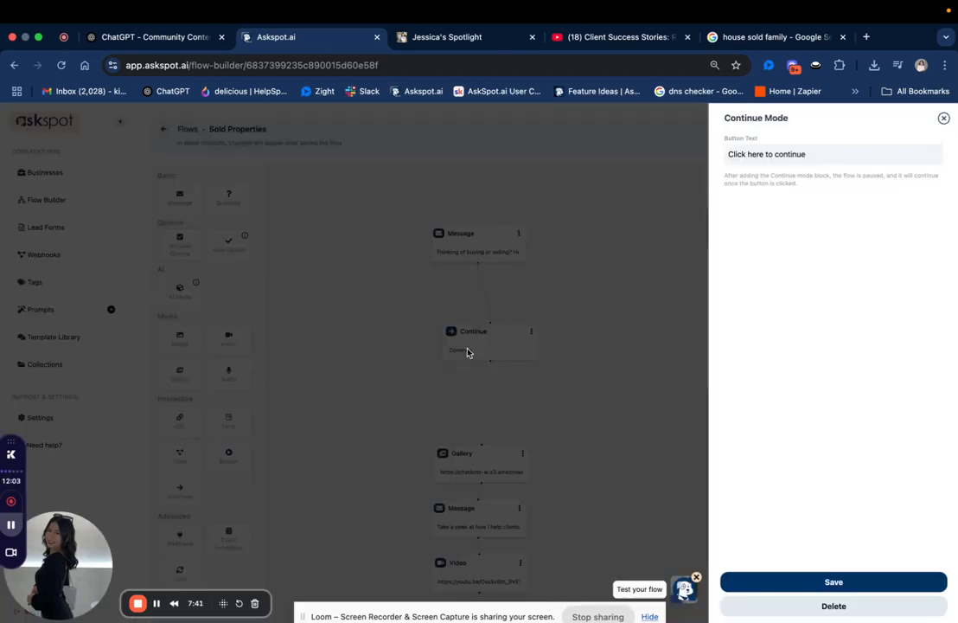
triple_click(758, 154)
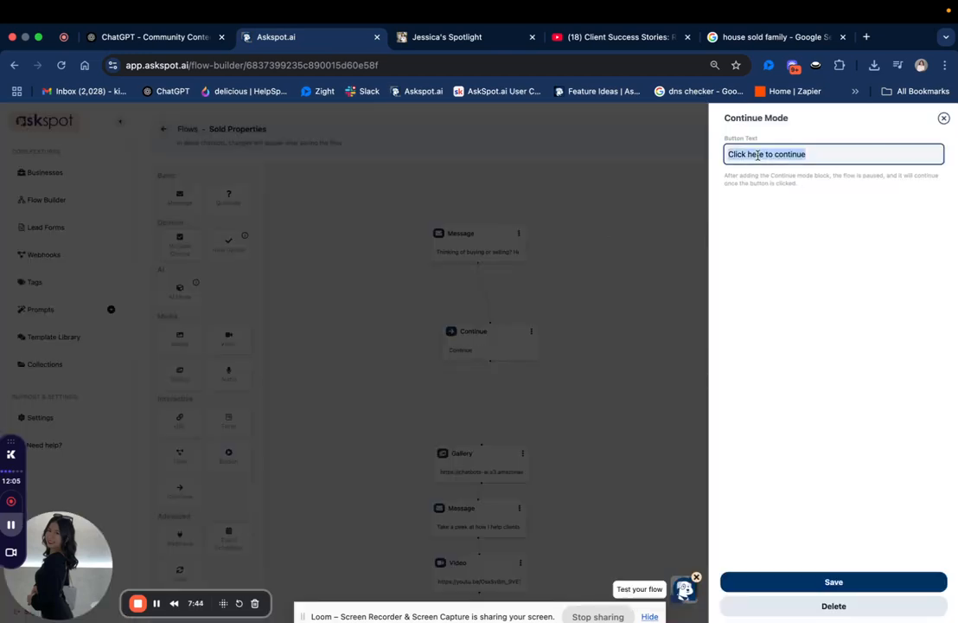
text(Yes, I'm Interested)
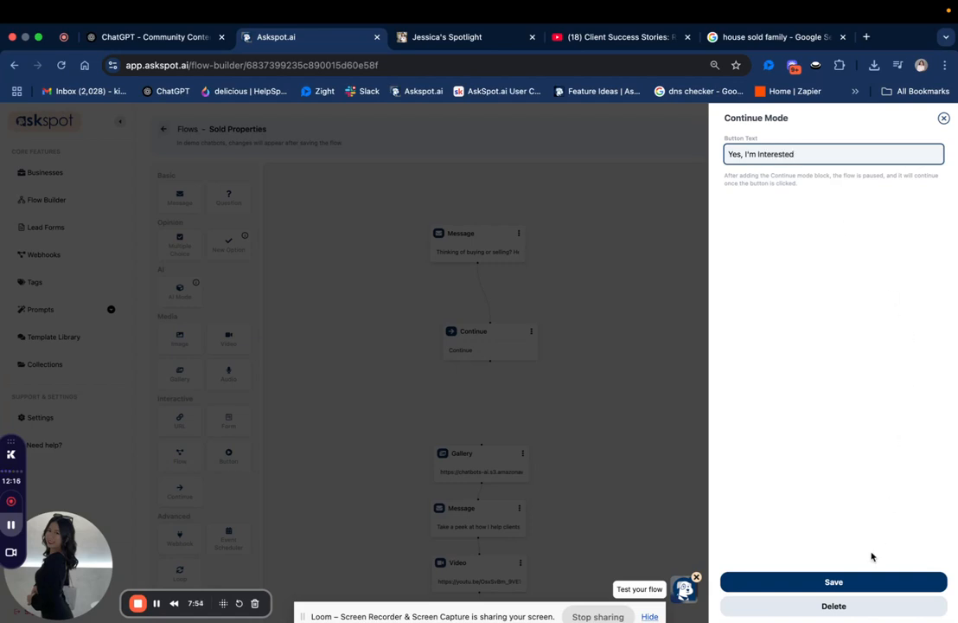
click(864, 582)
drag(509, 349, 483, 443)
scroll(533, 423, down, 5)
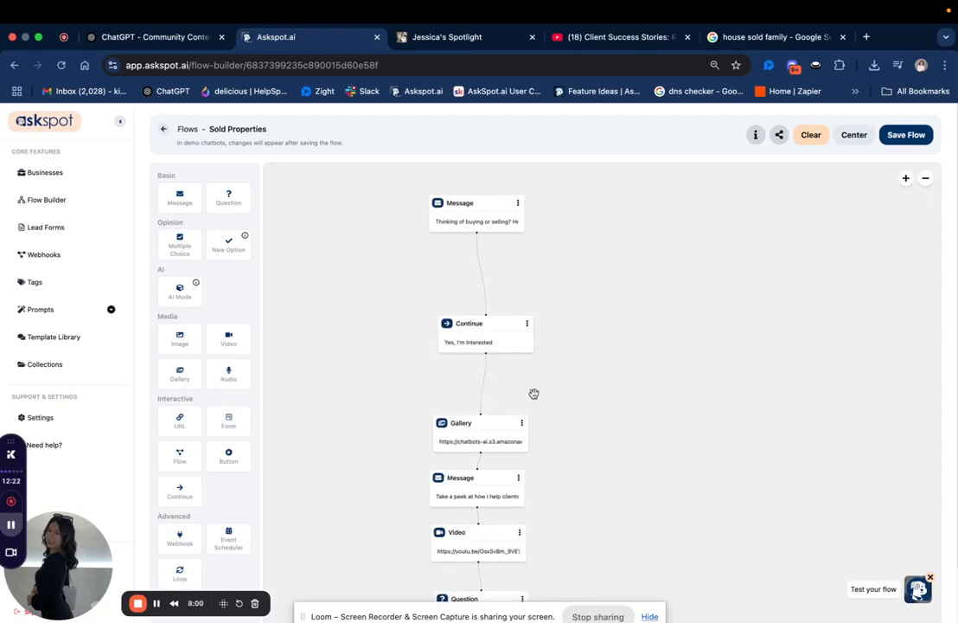
Set the second Message block's delay to 5 seconds, adjust the Video block's delay, and save both blocks.
click(472, 395)
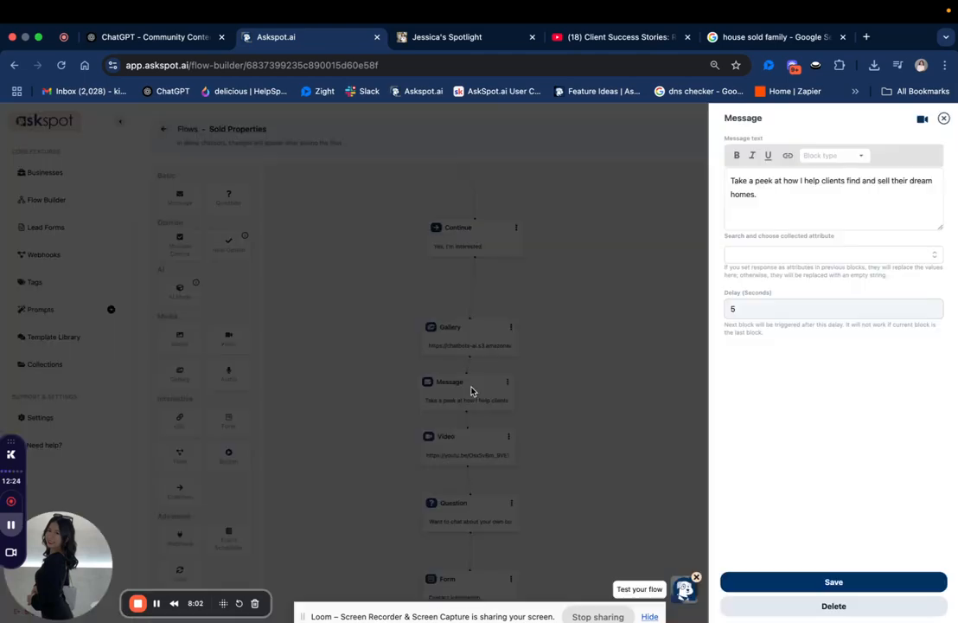
click(789, 576)
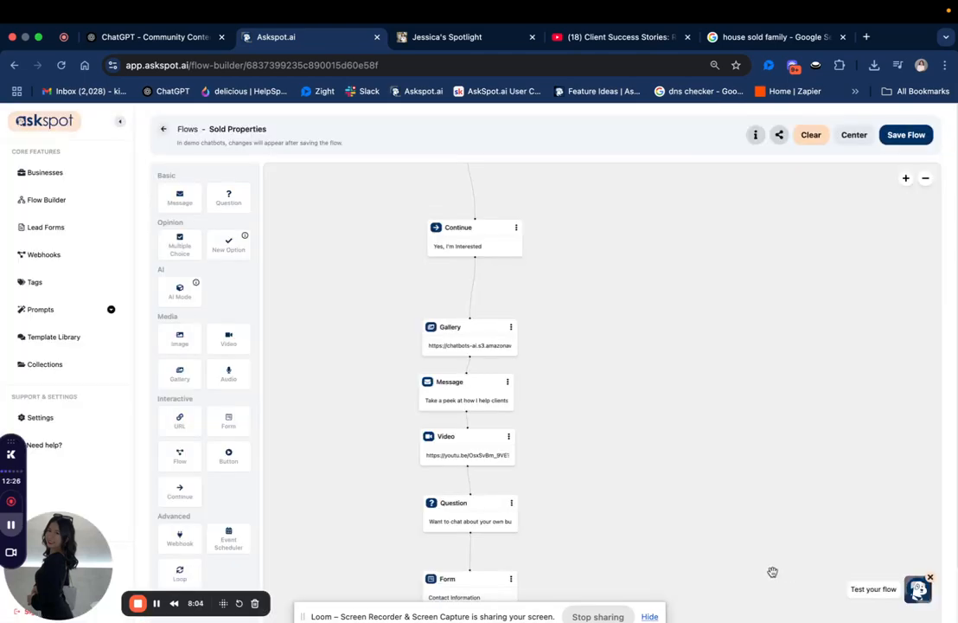
click(476, 460)
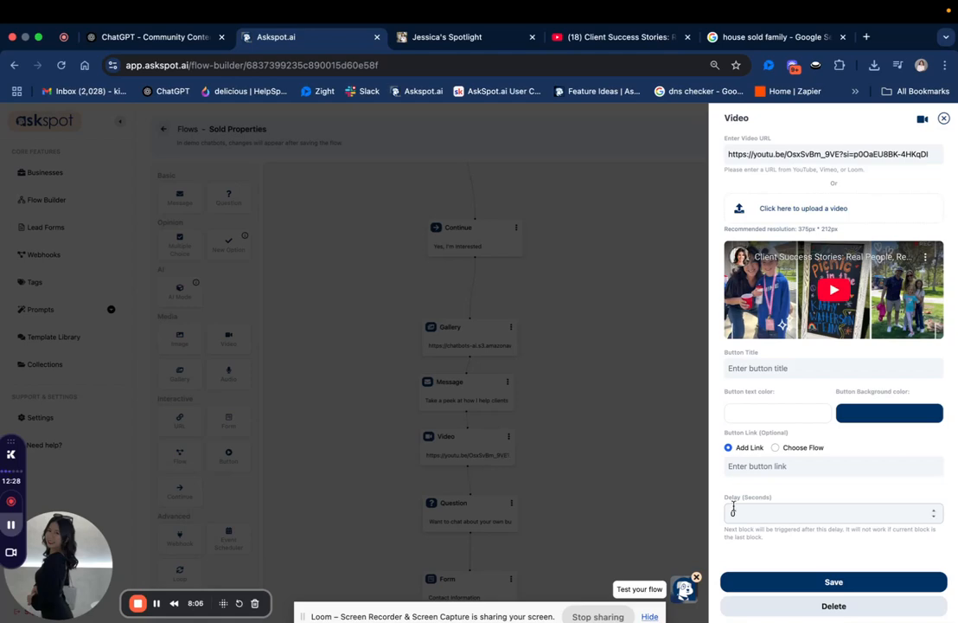
click(775, 582)
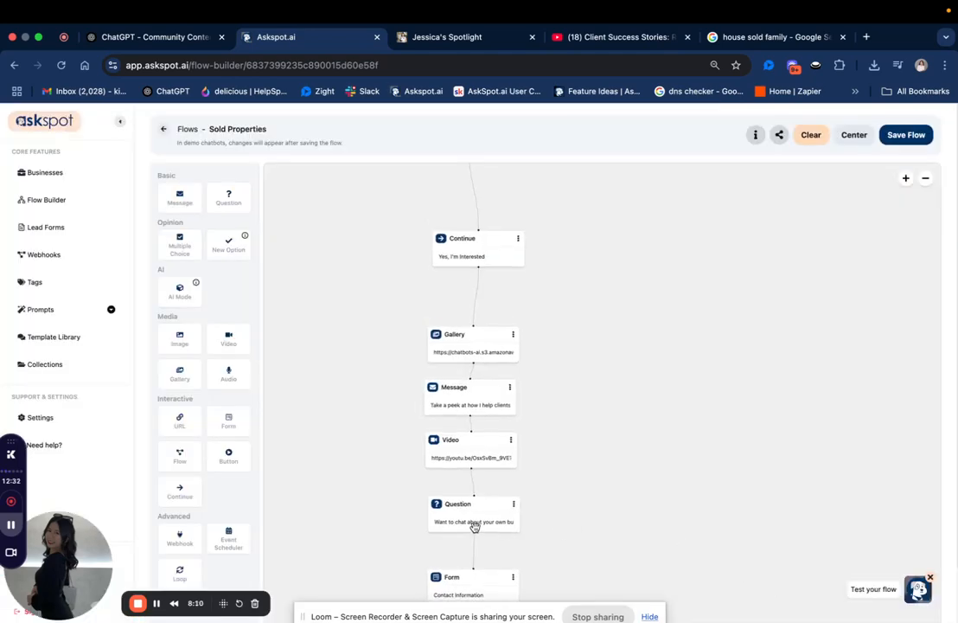
Update and save the delay settings of the Question and Form blocks, and save the Sold Properties flow.
click(476, 527)
click(727, 326)
click(815, 570)
drag(706, 440, 670, 240)
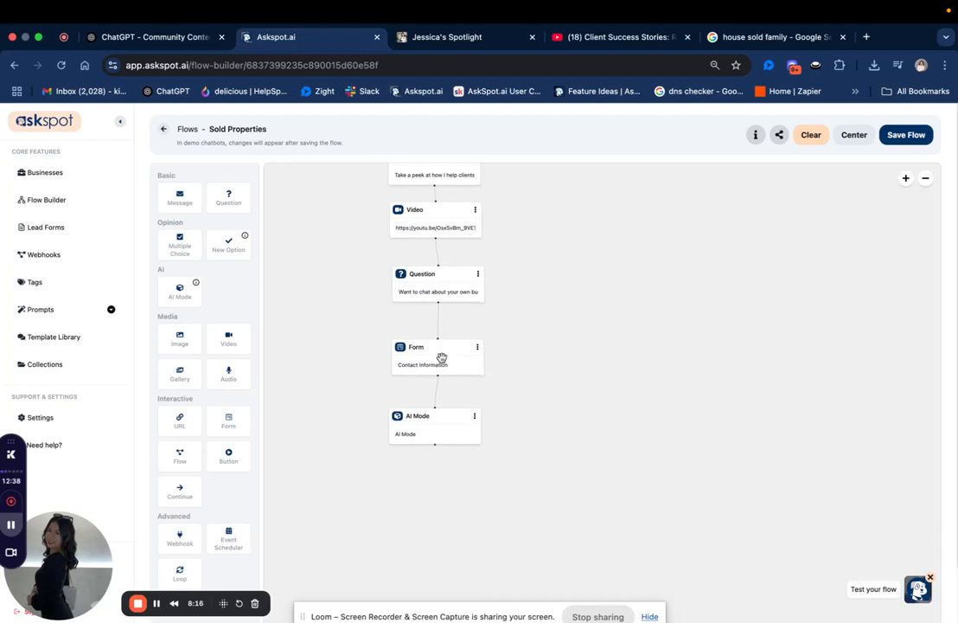
click(440, 357)
click(794, 578)
click(906, 135)
Reload the spotlight preview, check the opening message, and continue the chat with "Yes, I'm Interested".
click(505, 37)
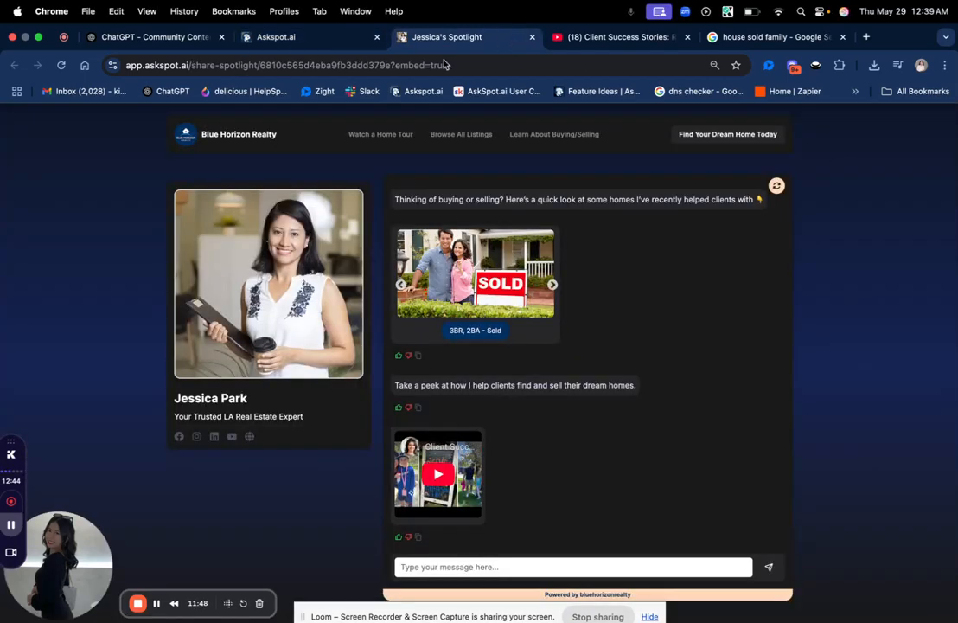
click(62, 66)
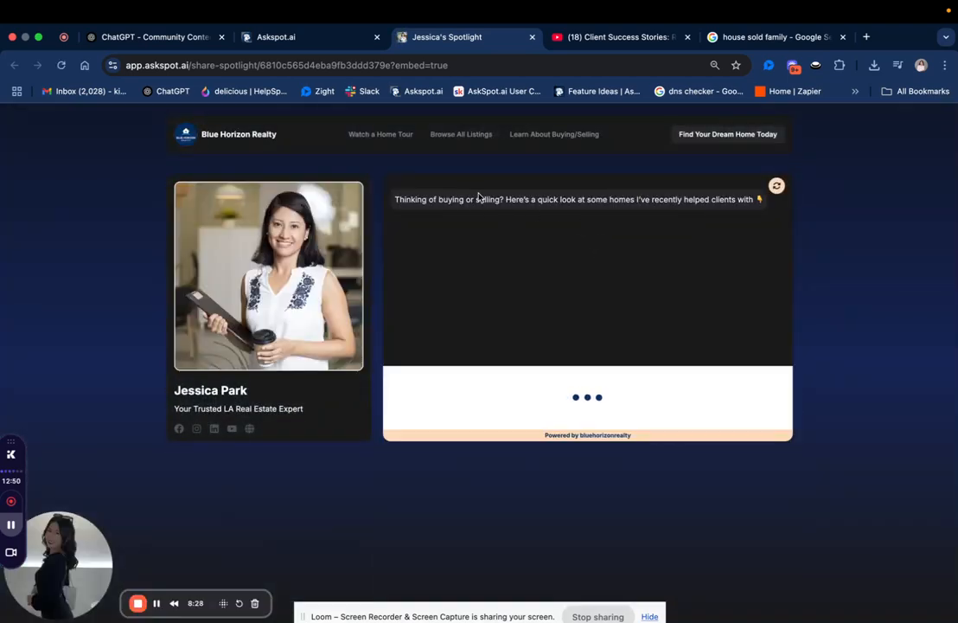
drag(404, 200, 551, 199)
triple_click(547, 201)
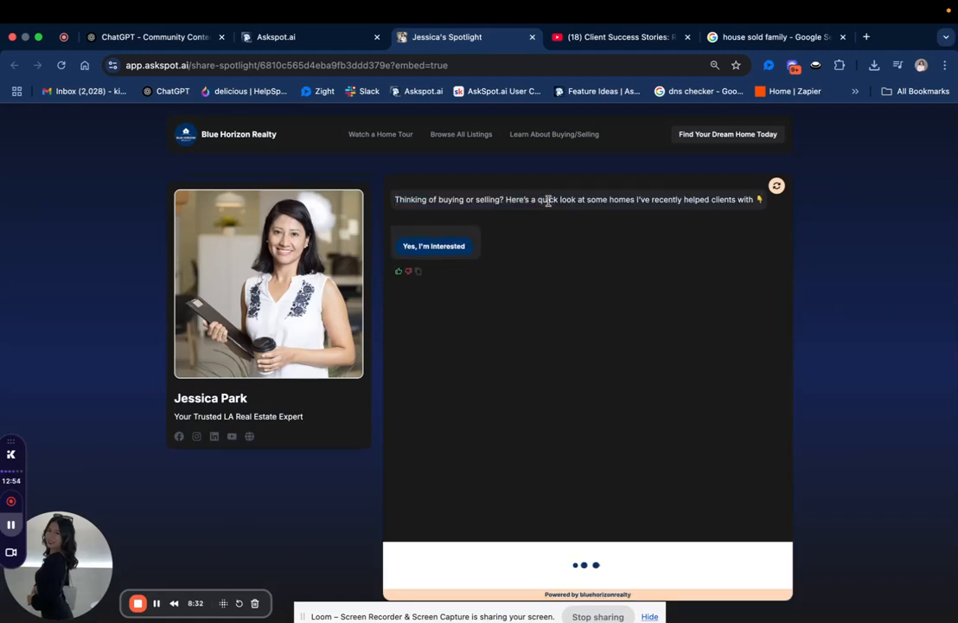
triple_click(547, 201)
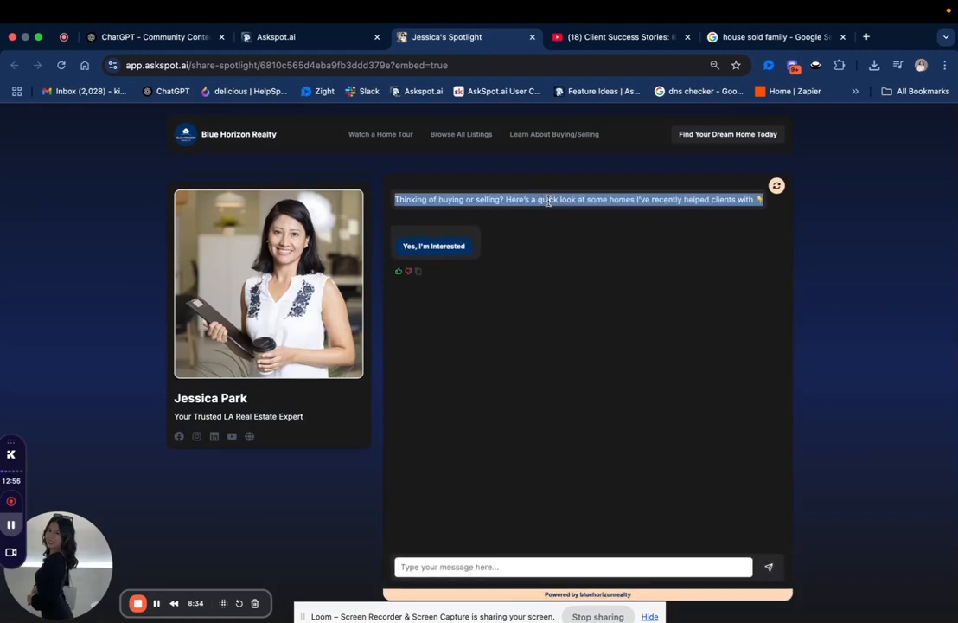
click(548, 200)
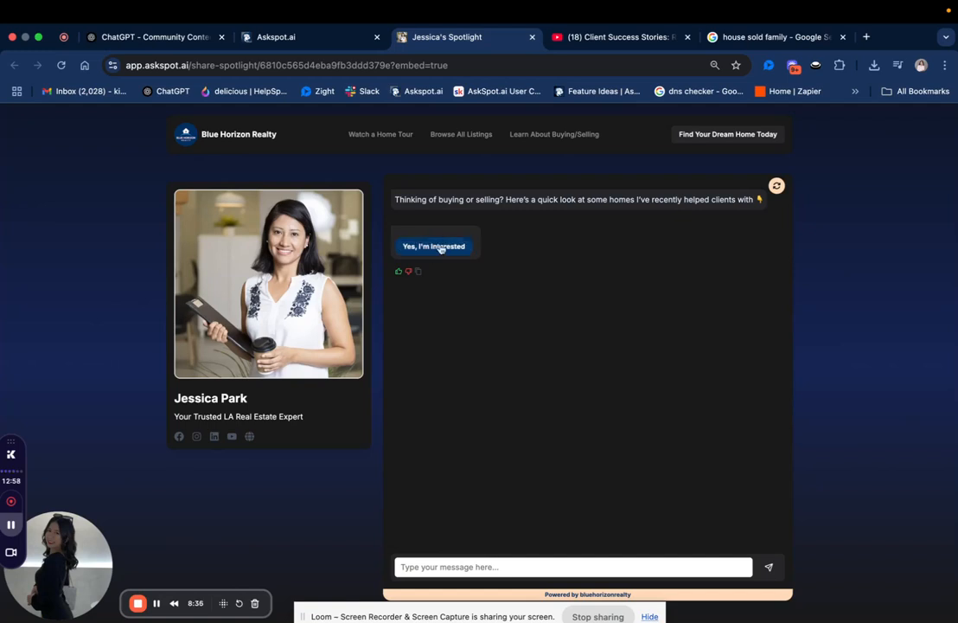
click(465, 248)
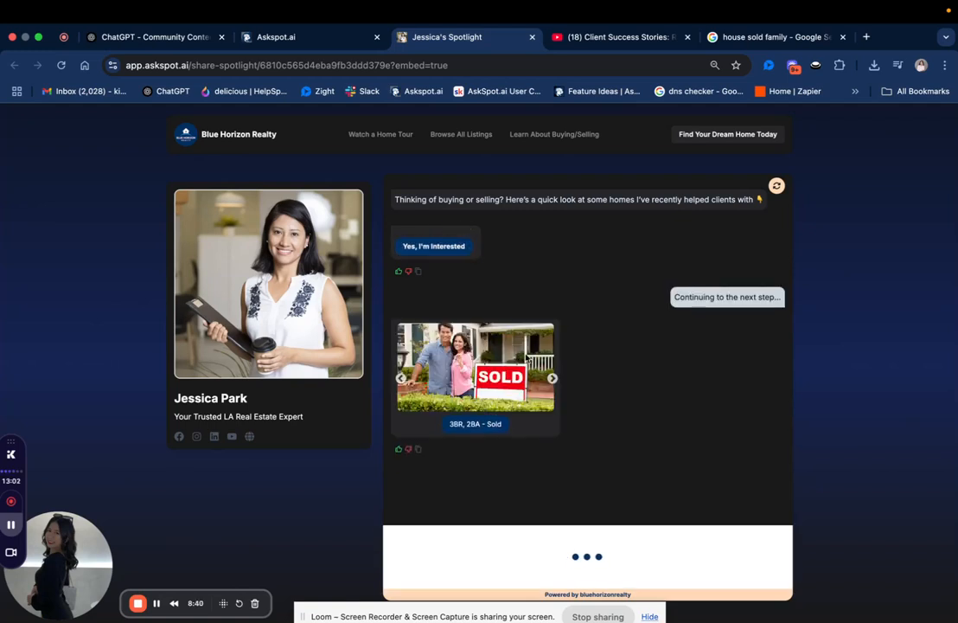
Browse through the sold homes gallery in the spotlight chat preview.
click(552, 379)
click(552, 378)
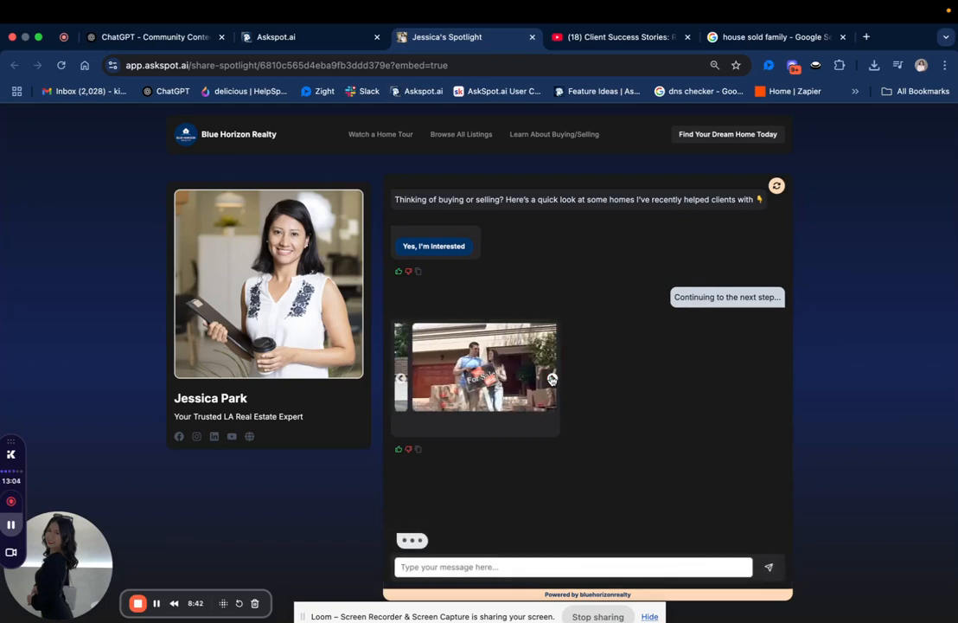
click(552, 378)
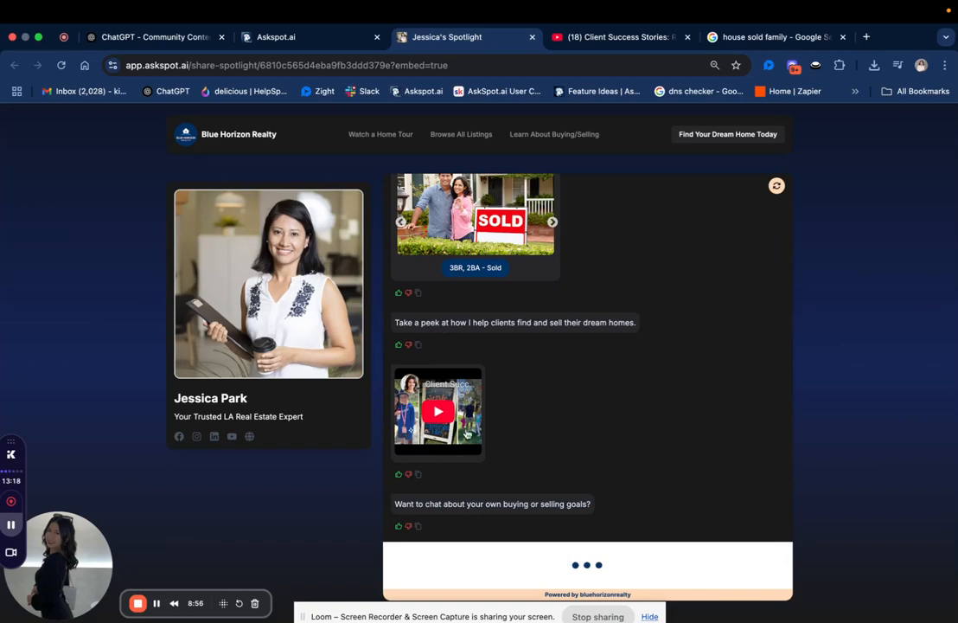
Answer the chat question about buying or selling goals with "Yes", check the contact form, and return to the flow builder.
drag(410, 504, 509, 504)
click(508, 504)
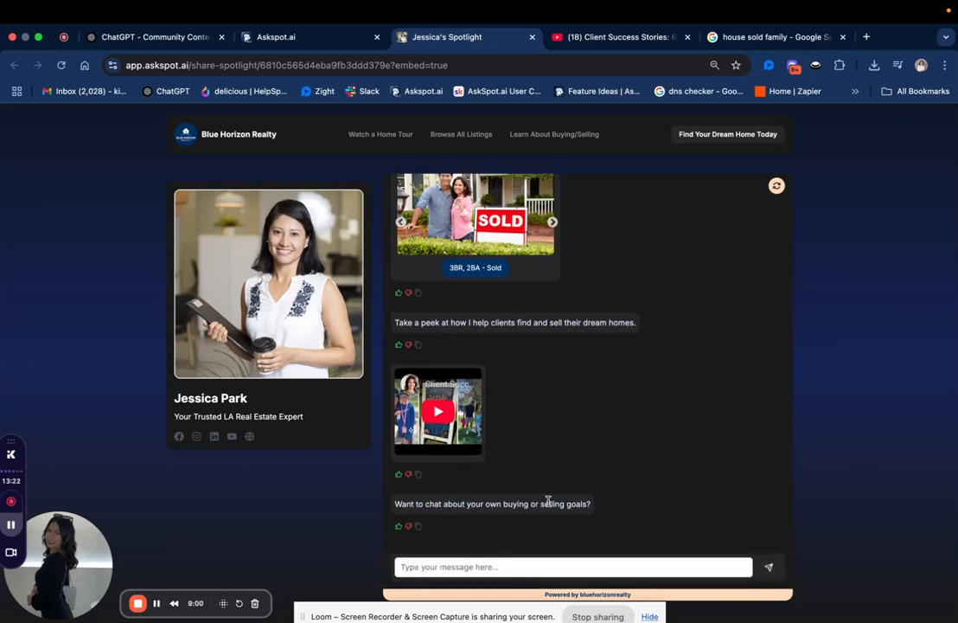
click(545, 567)
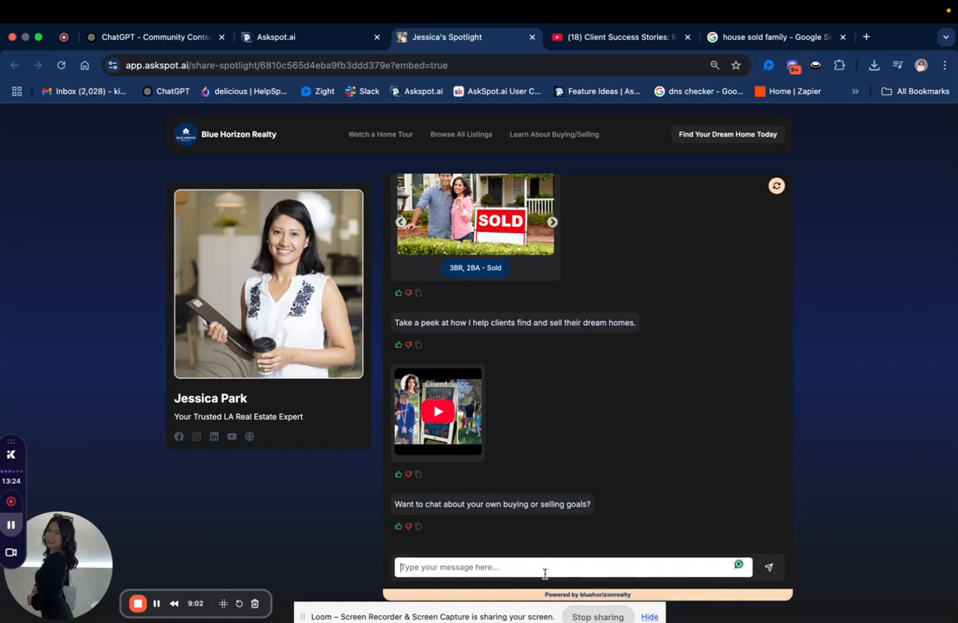
text(Yes)
key(Return)
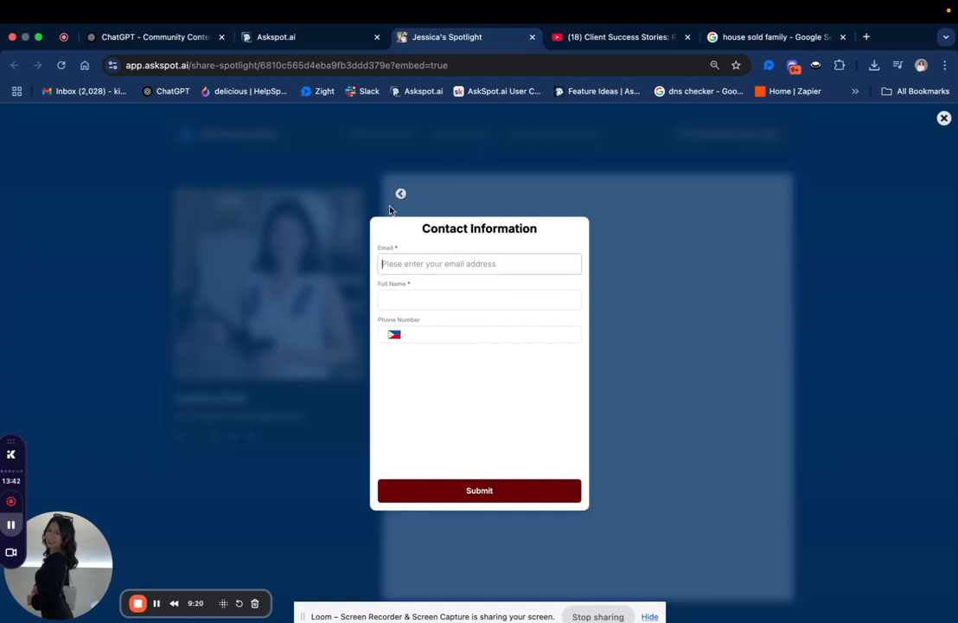
click(329, 40)
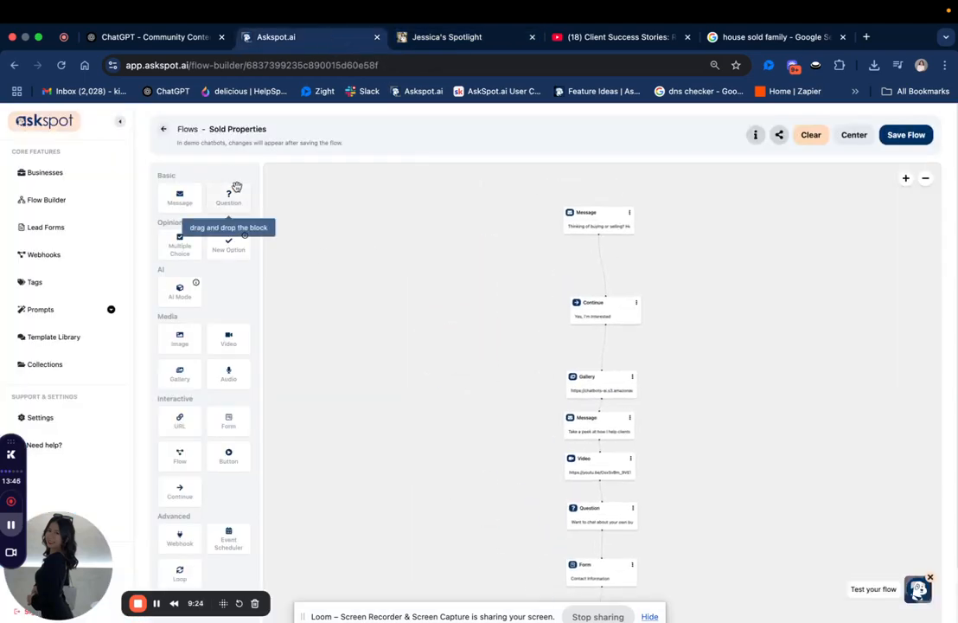